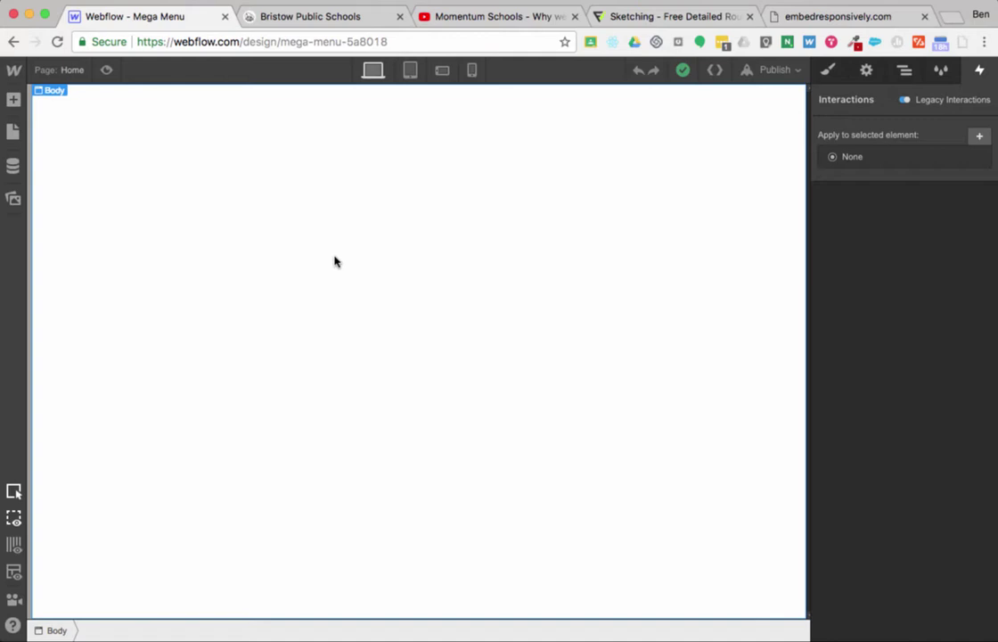
Switch to the Bristow Public Schools website tab to use its navigation as a reference
click(303, 24)
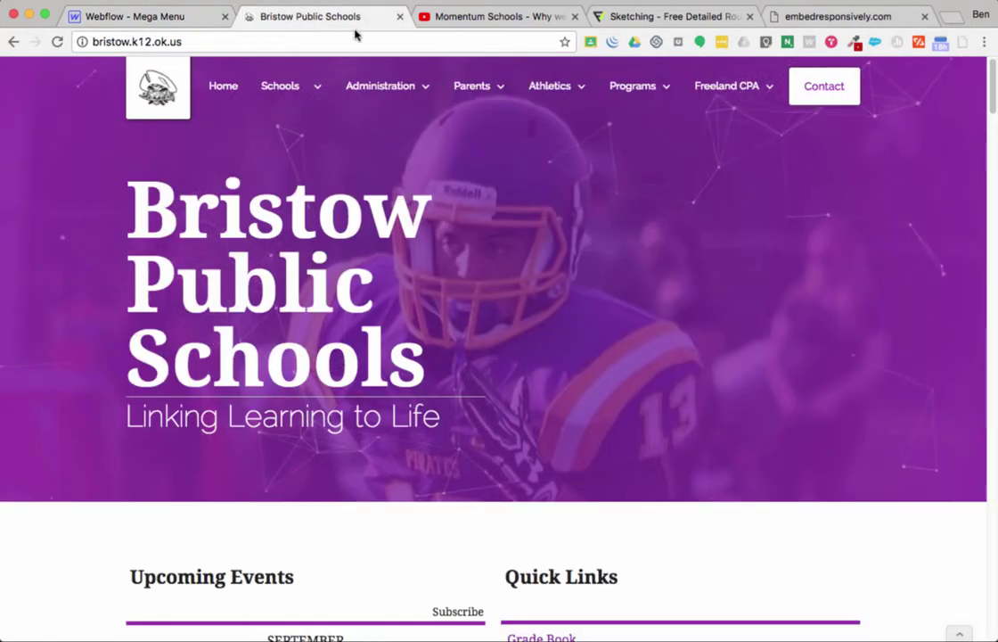
Preview the Schools, Administration and Parents mega menus on the Bristow site, then return to Webflow
mouse_move(283, 96)
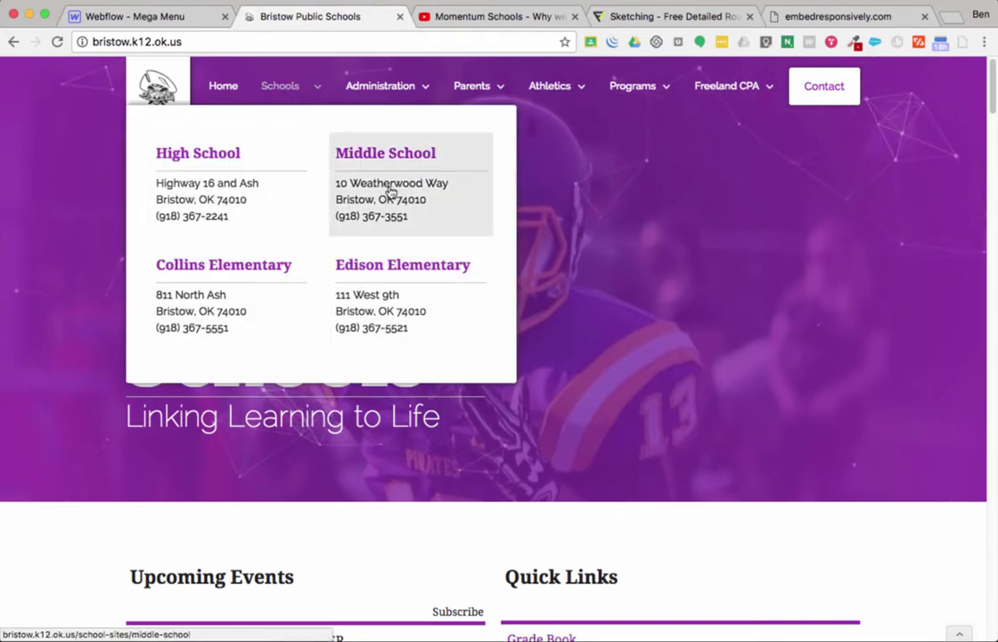
mouse_move(379, 89)
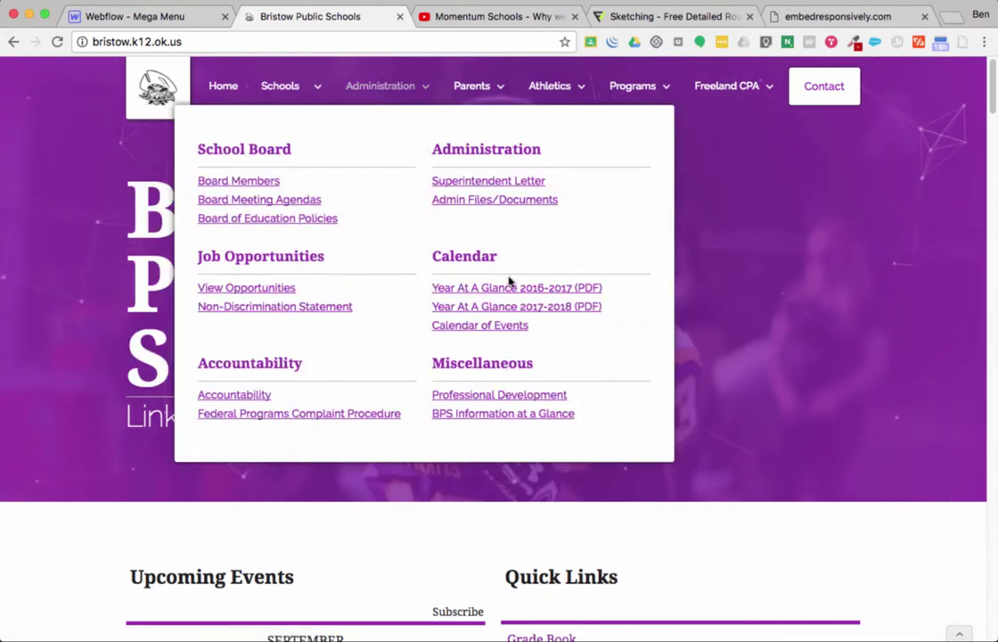
mouse_move(488, 93)
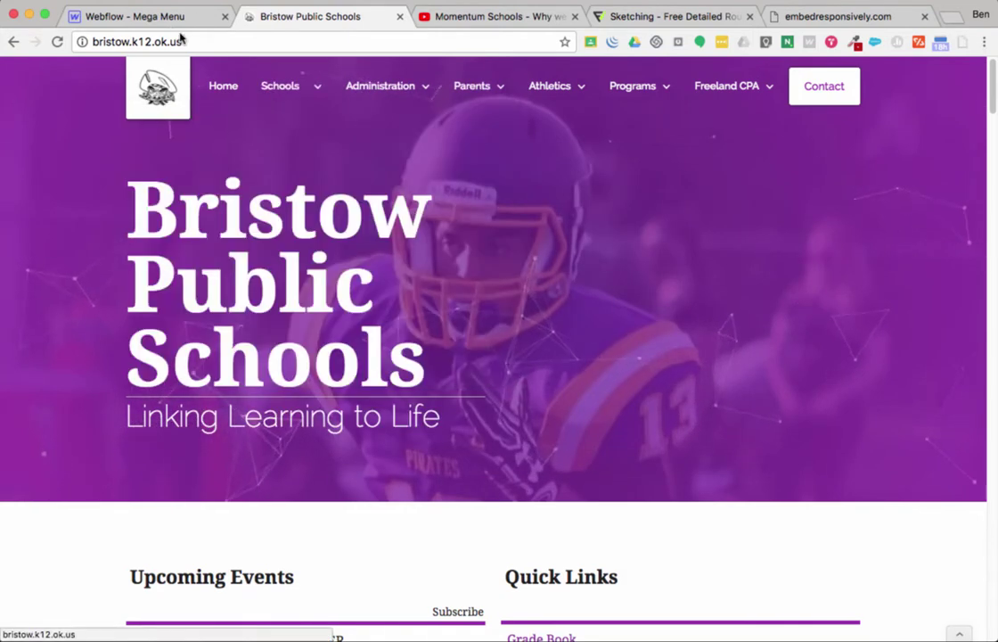
click(150, 18)
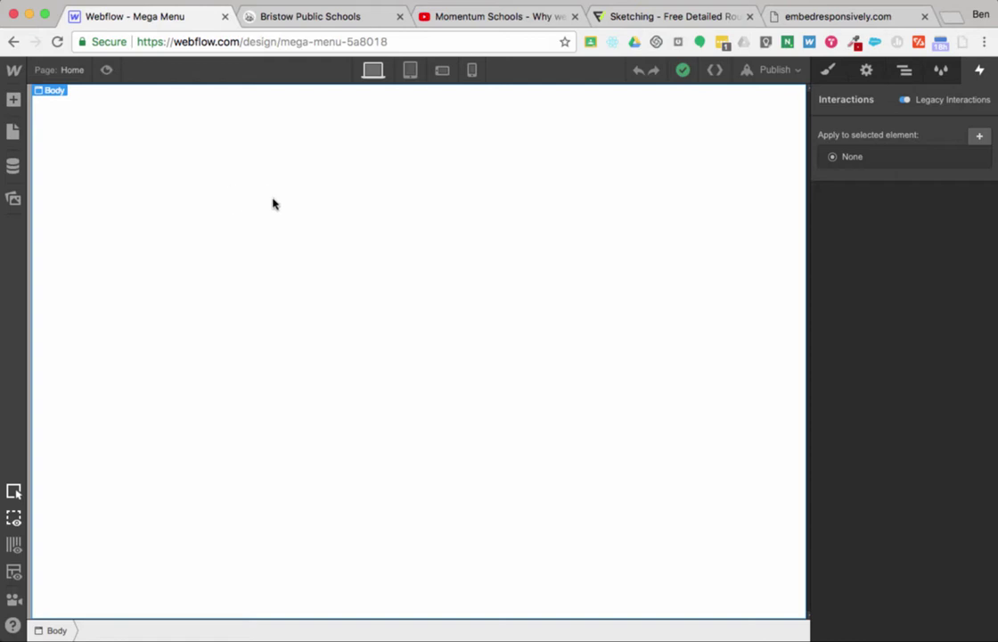
In Desktop view, drop a Navbar with Home, About and Contact links at the top of the Body
click(14, 101)
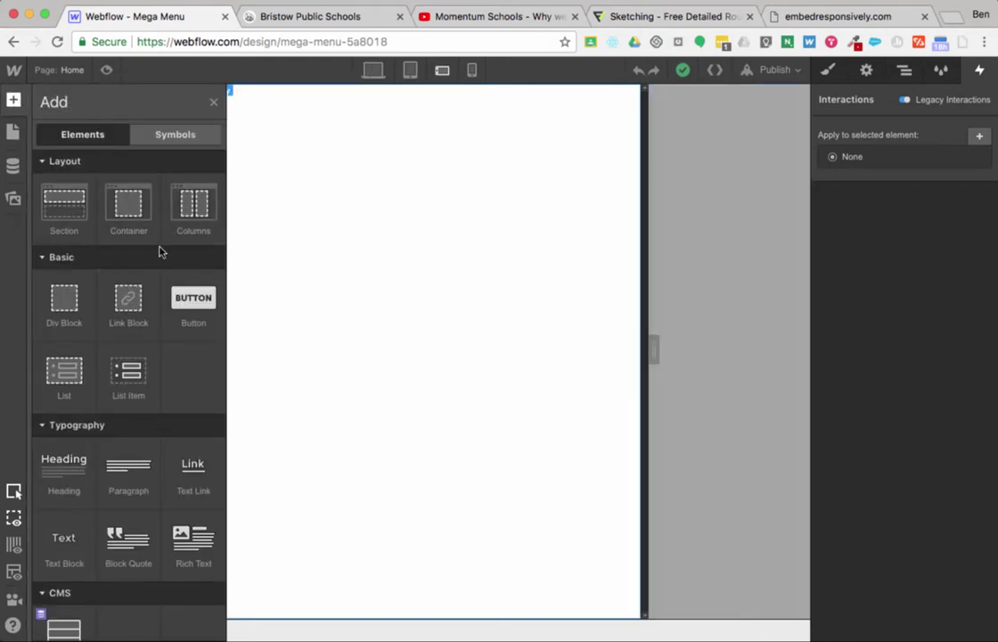
click(373, 70)
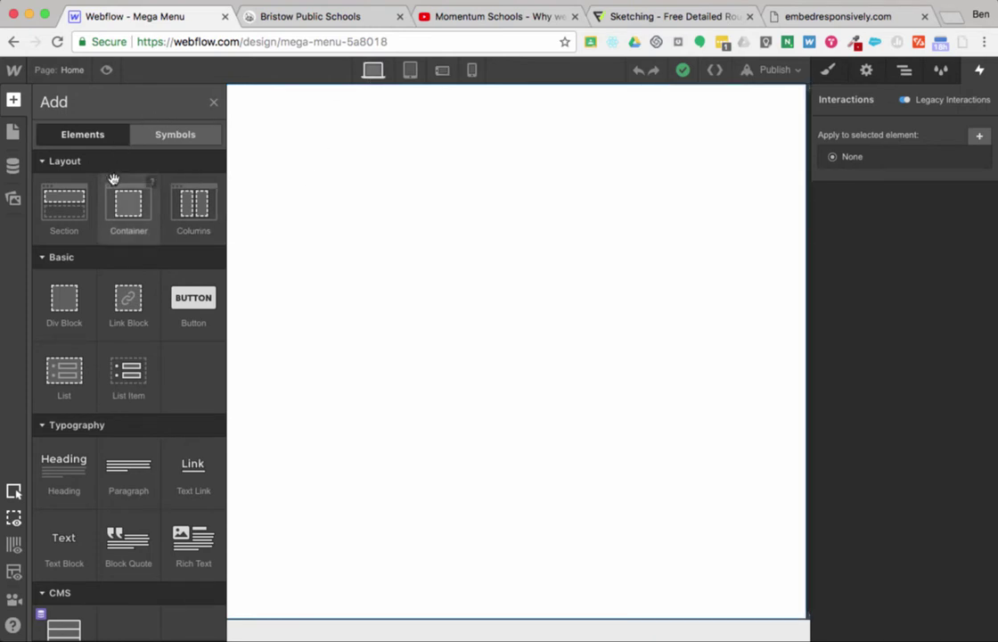
scroll(112, 210, down, 1)
scroll(112, 210, down, 4)
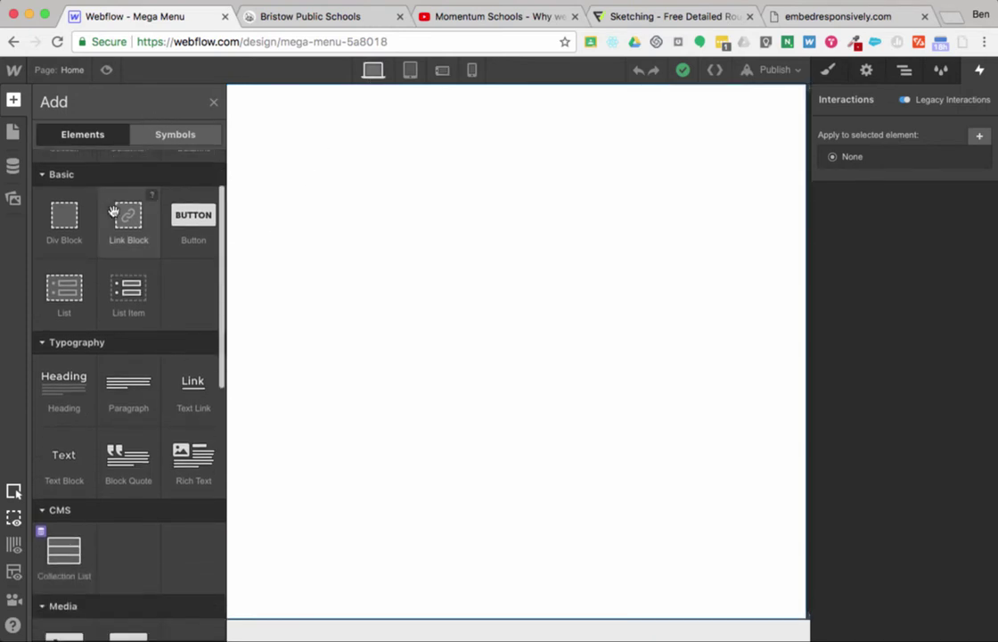
scroll(113, 211, down, 2)
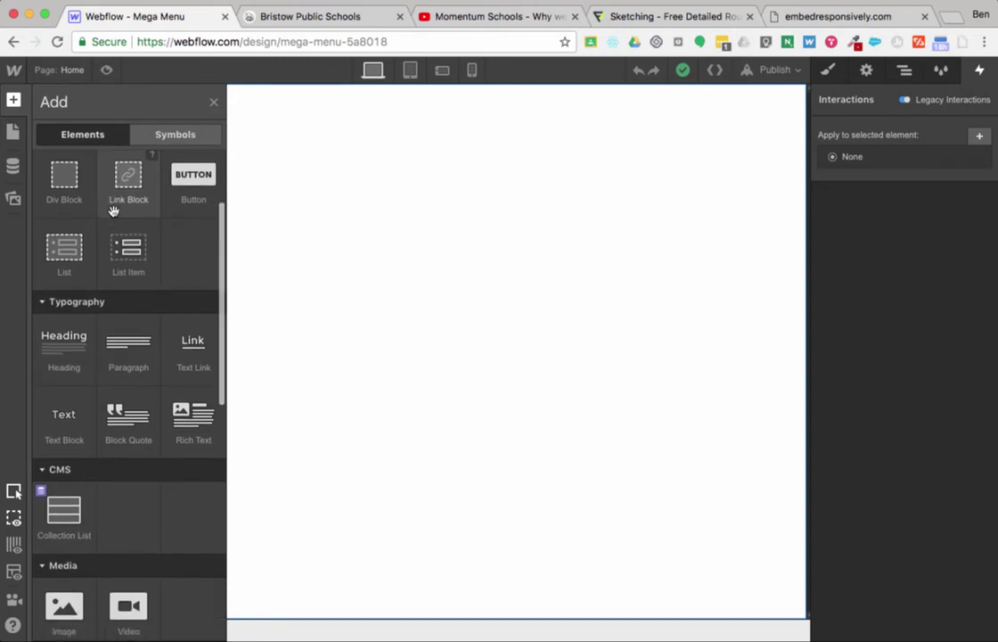
scroll(113, 211, down, 18)
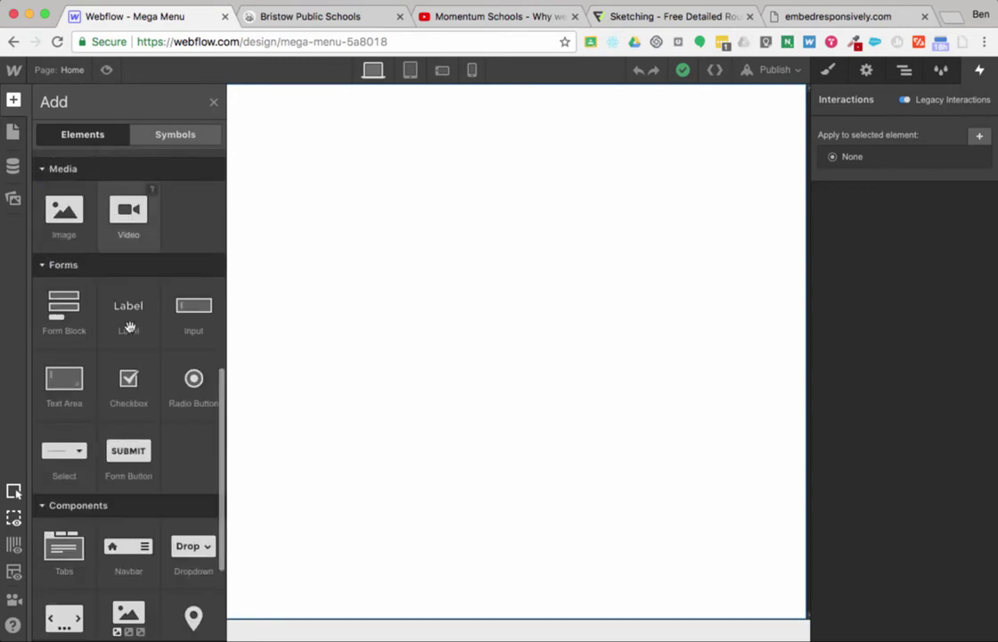
drag(143, 535, 370, 192)
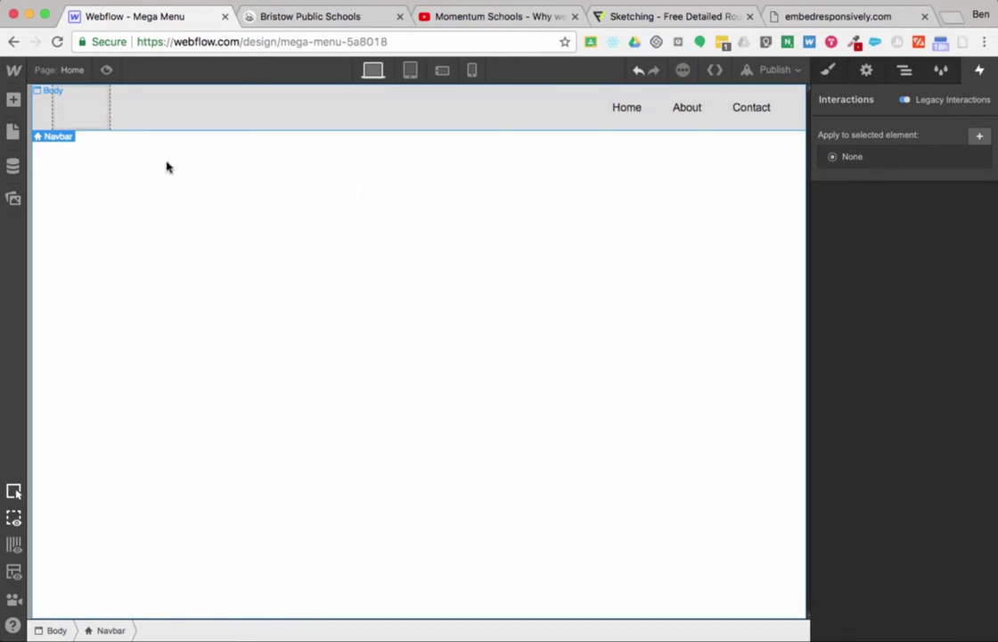
Insert a Dropdown into the Nav Menu between the Home and About links
click(626, 128)
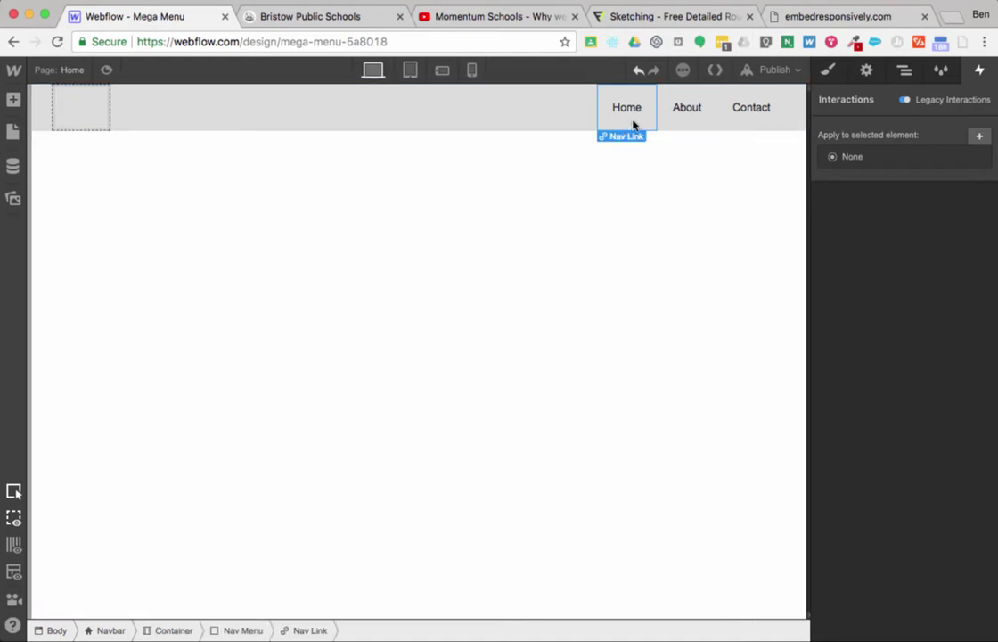
click(899, 71)
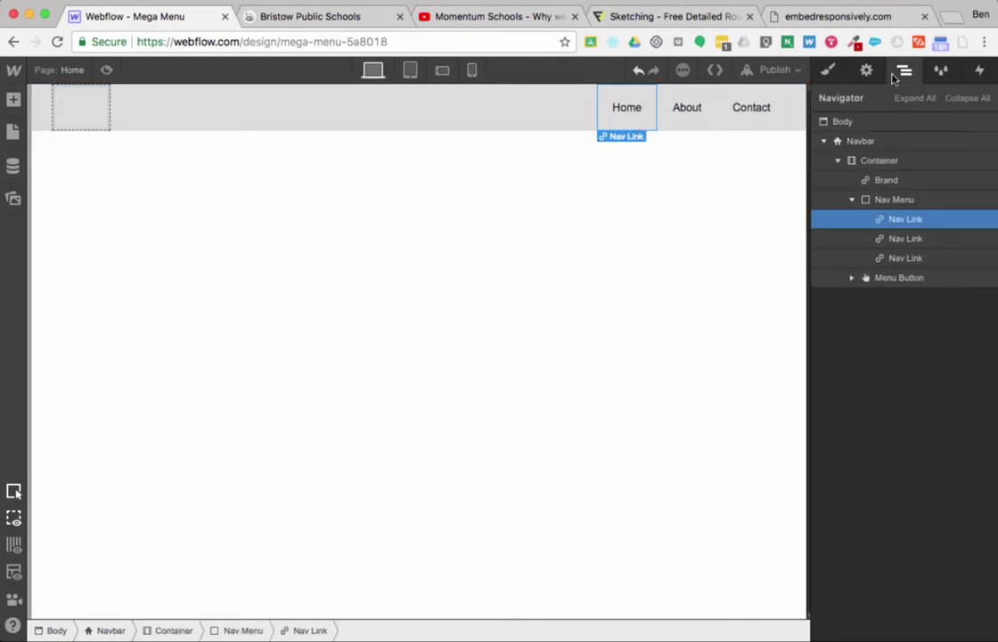
click(884, 205)
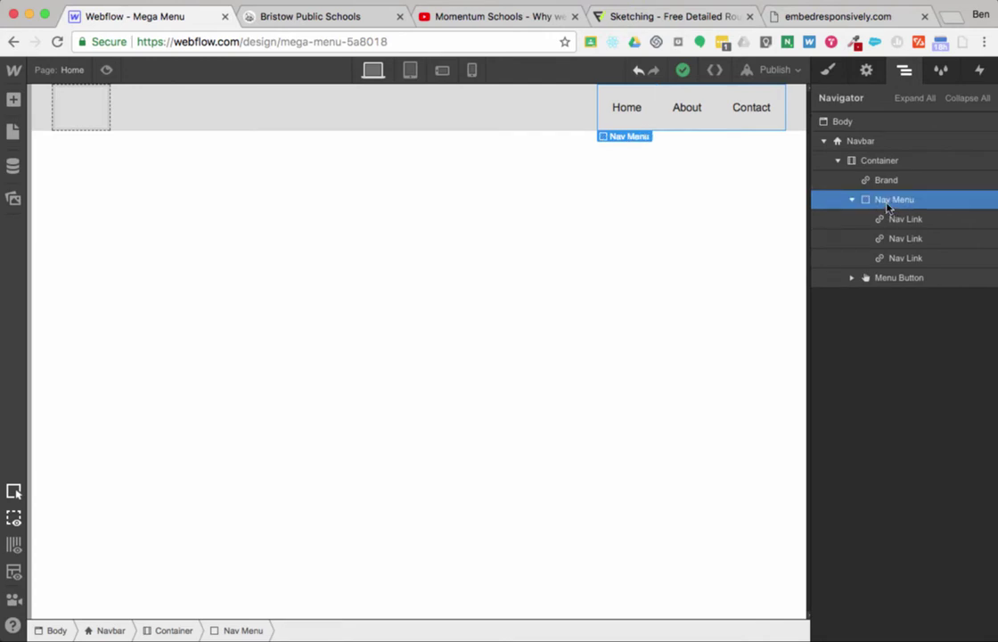
click(13, 98)
scroll(107, 297, down, 10)
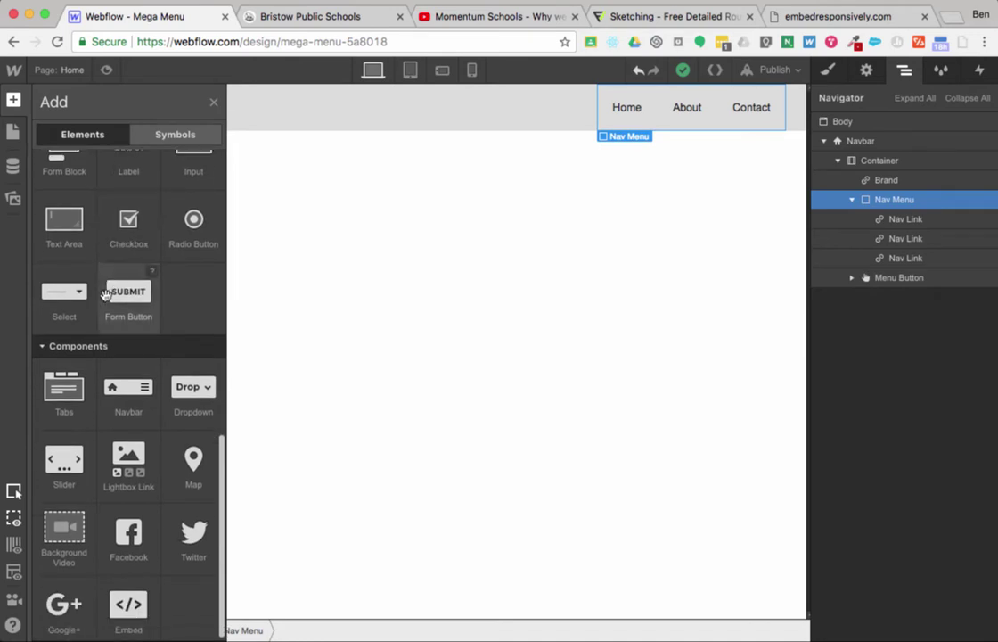
drag(193, 392, 860, 248)
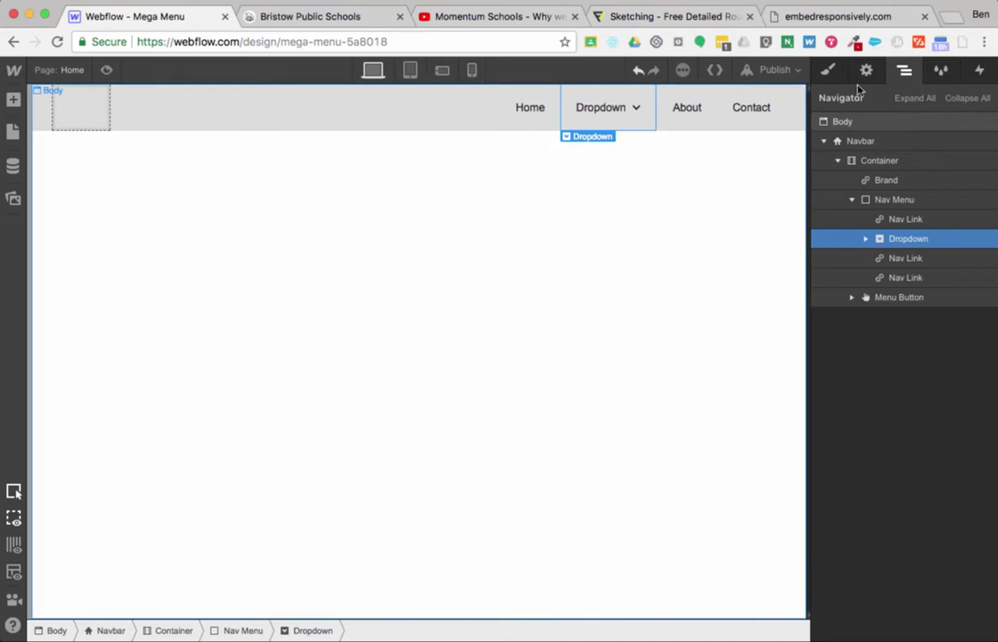
Give the Dropdown a new class named dropDownLink
click(829, 71)
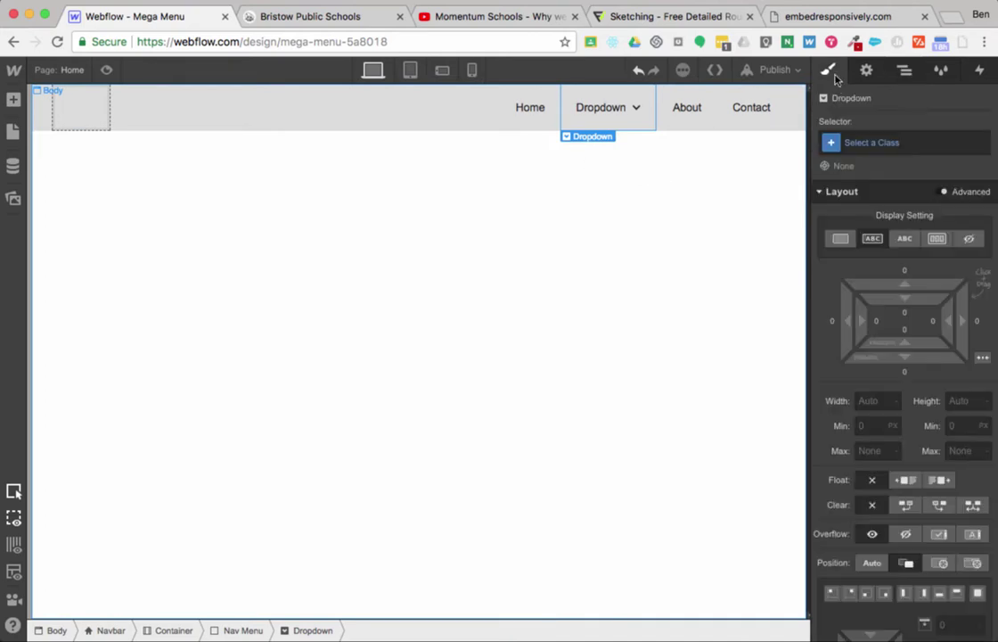
click(863, 146)
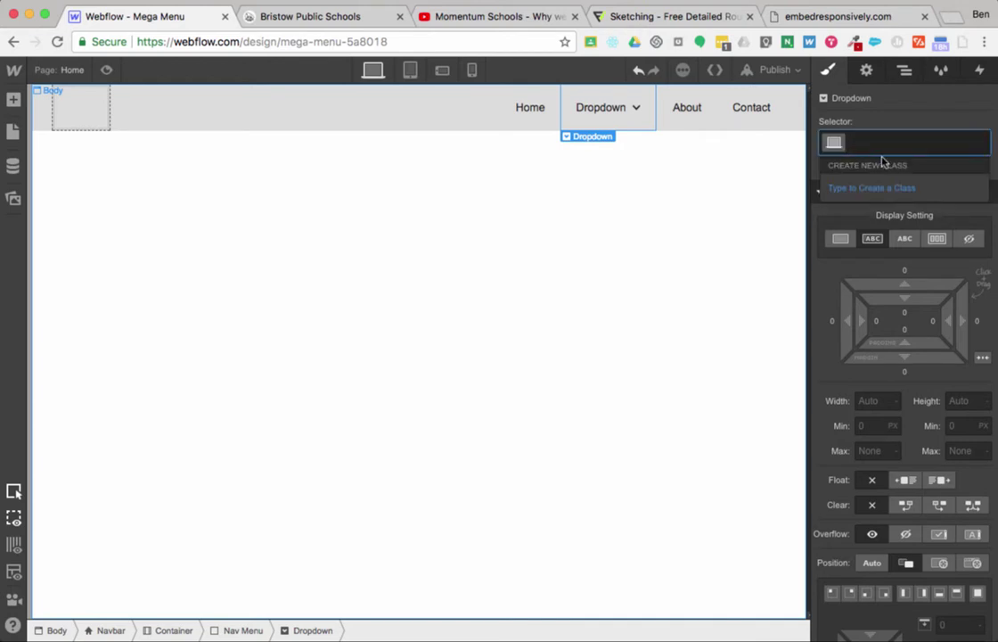
text(dropDown)
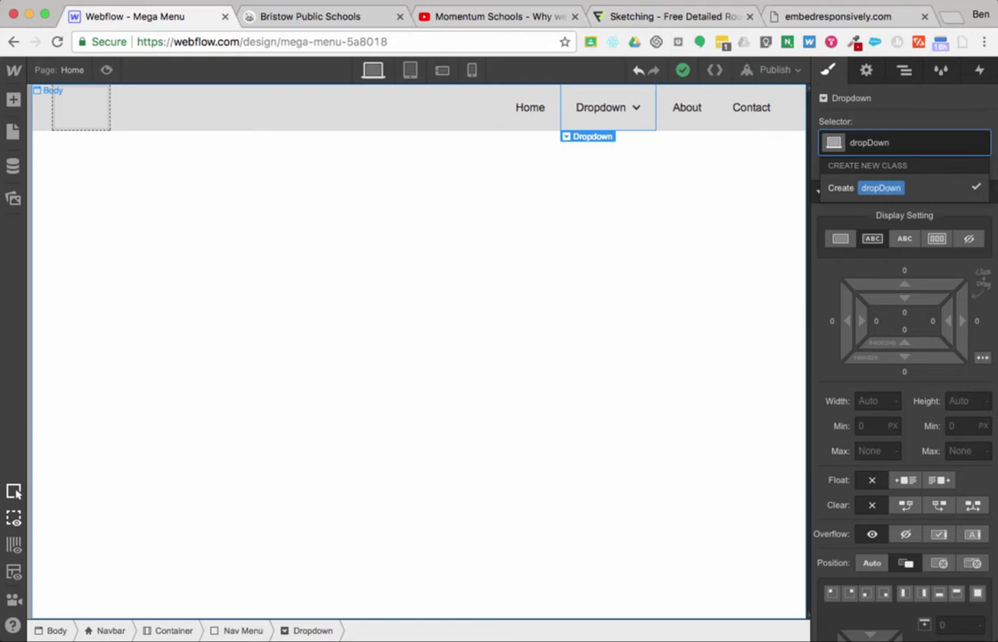
text(Link)
key(Return)
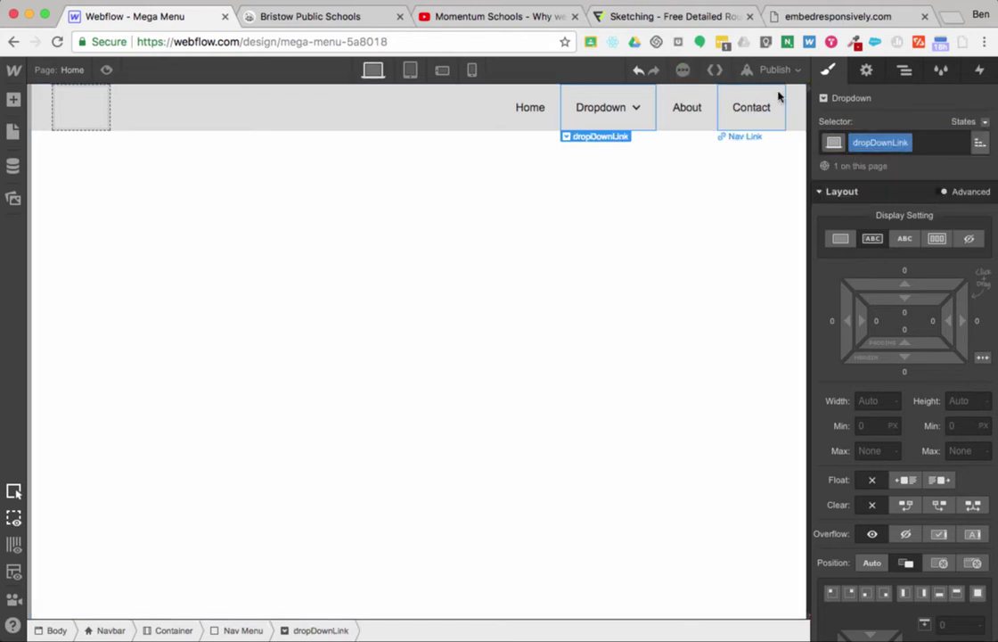
Open the dropdown, select its Dropdown List, and create and apply the dropDownMega class
click(866, 71)
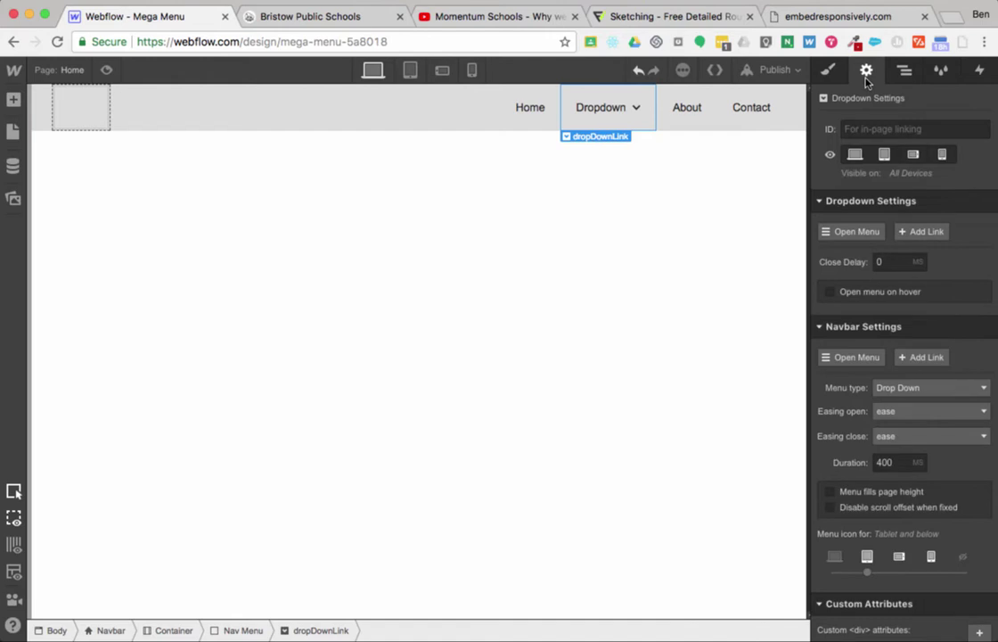
click(857, 232)
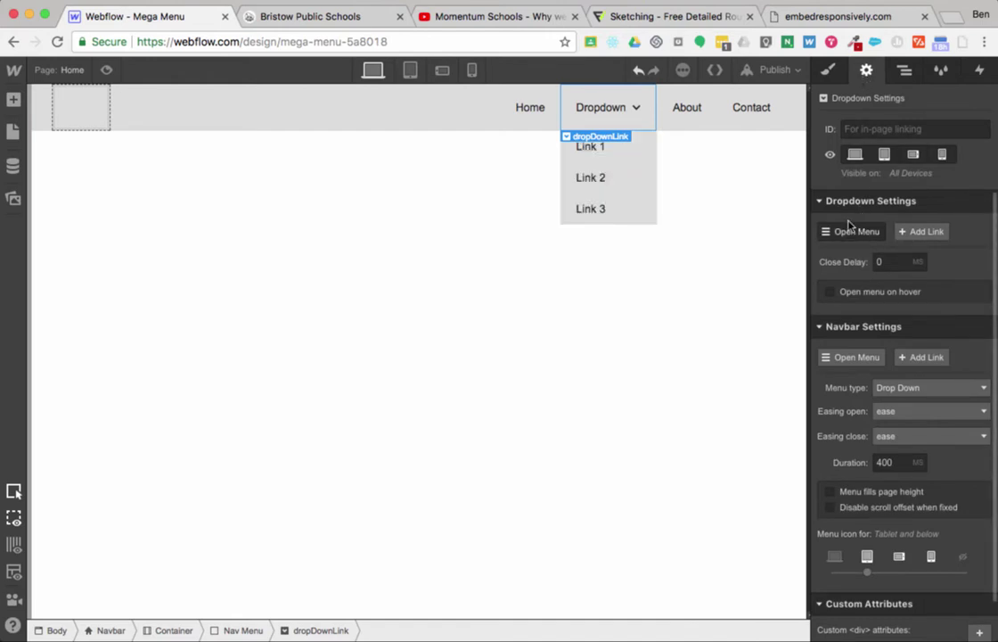
click(634, 153)
click(633, 152)
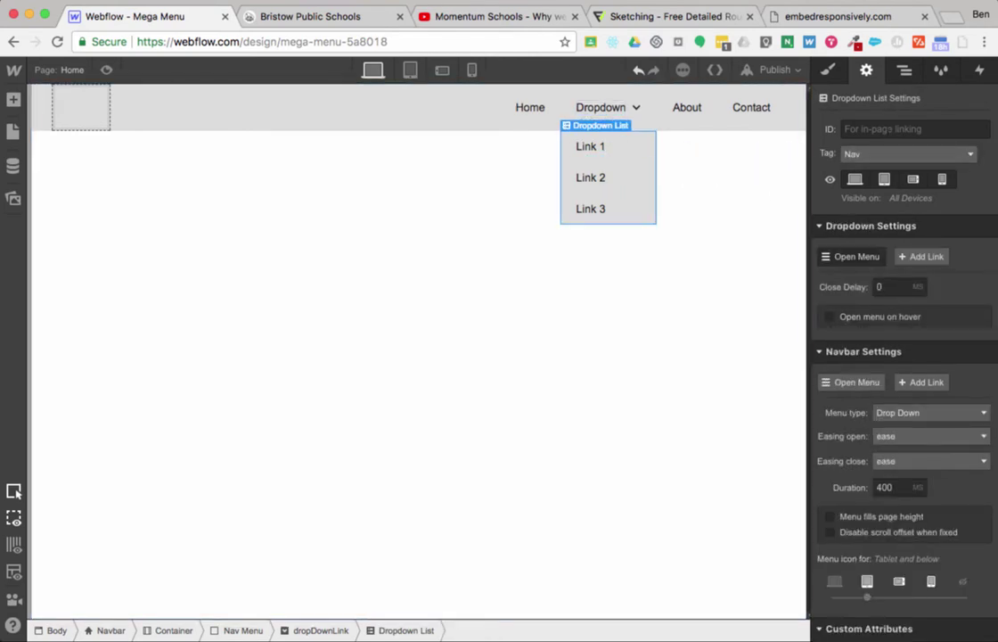
click(882, 129)
click(828, 70)
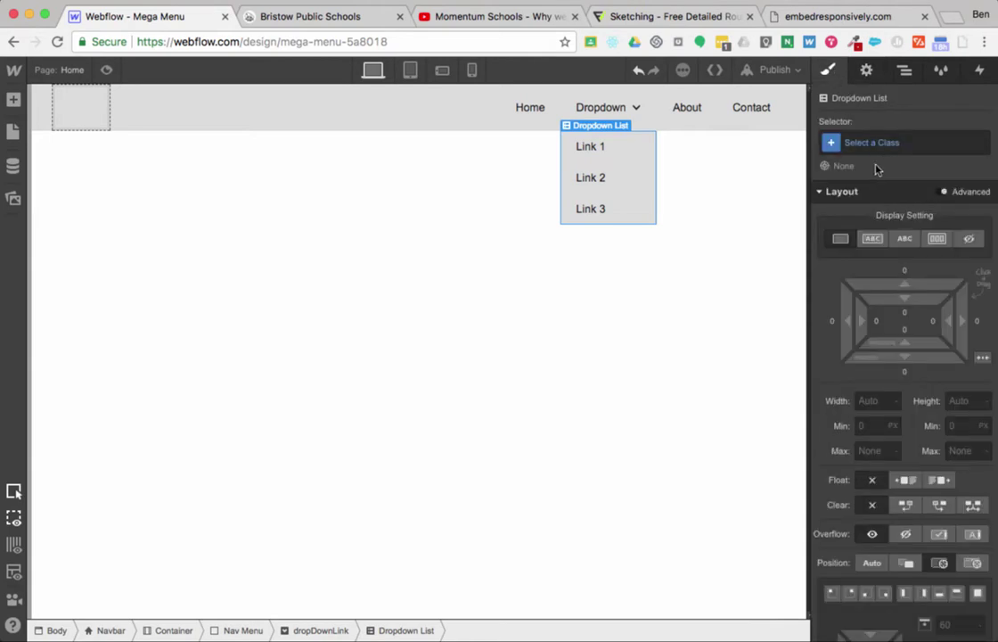
click(869, 144)
text(dropDown)
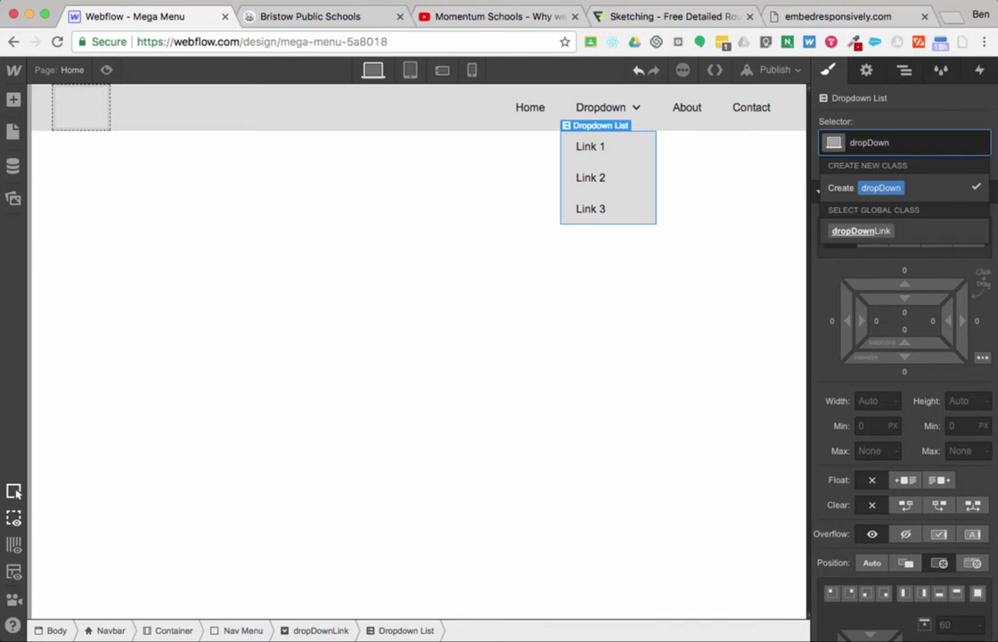
text(Mega)
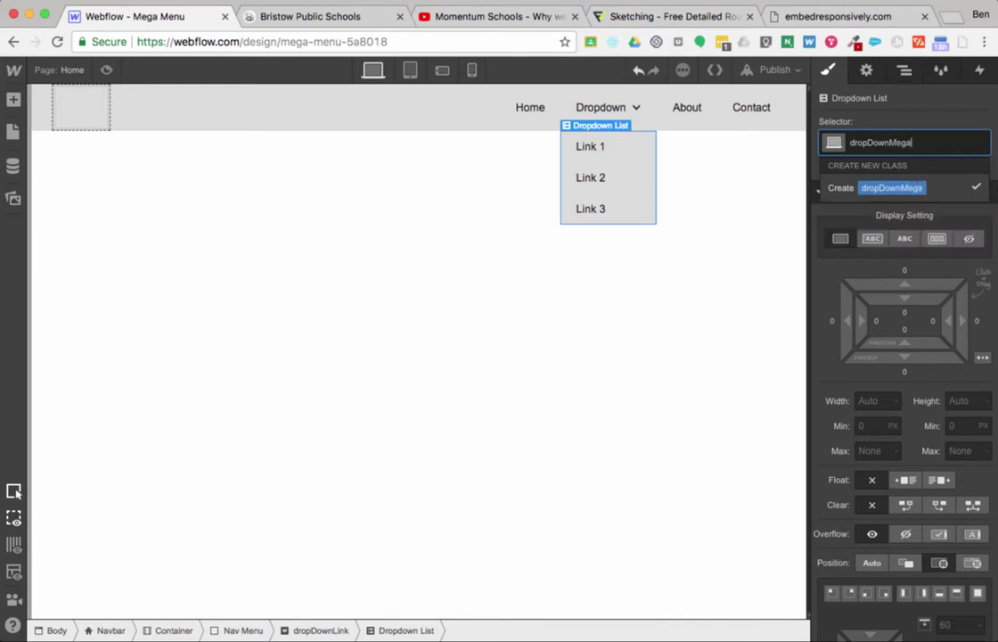
key(Return)
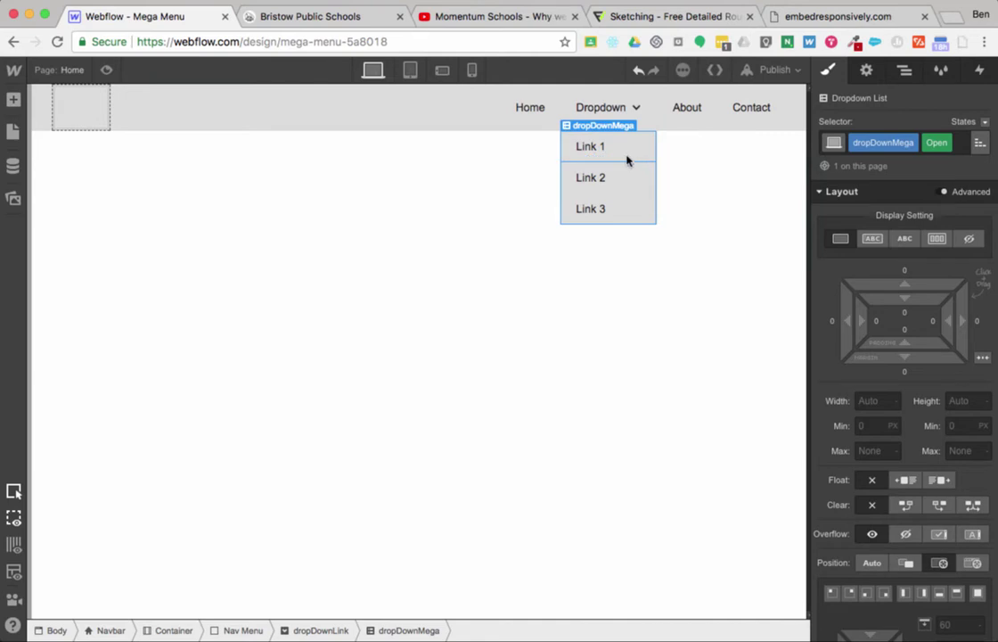
Make dropDownMega 600 px wide, shift its position offsets sideways, and delete the default Link 1–3
click(906, 77)
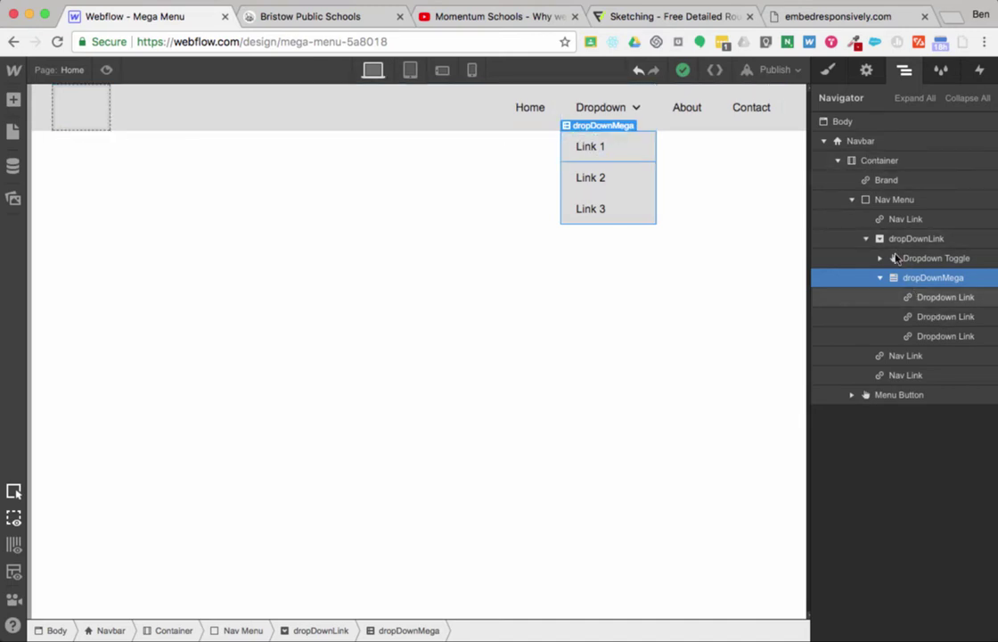
click(829, 71)
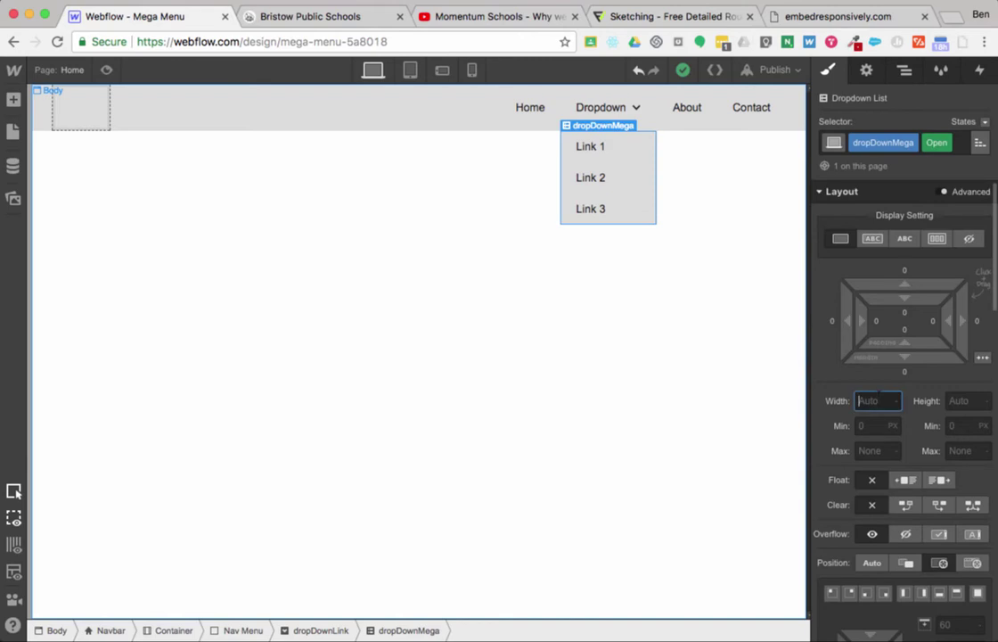
text(400)
key(Tab)
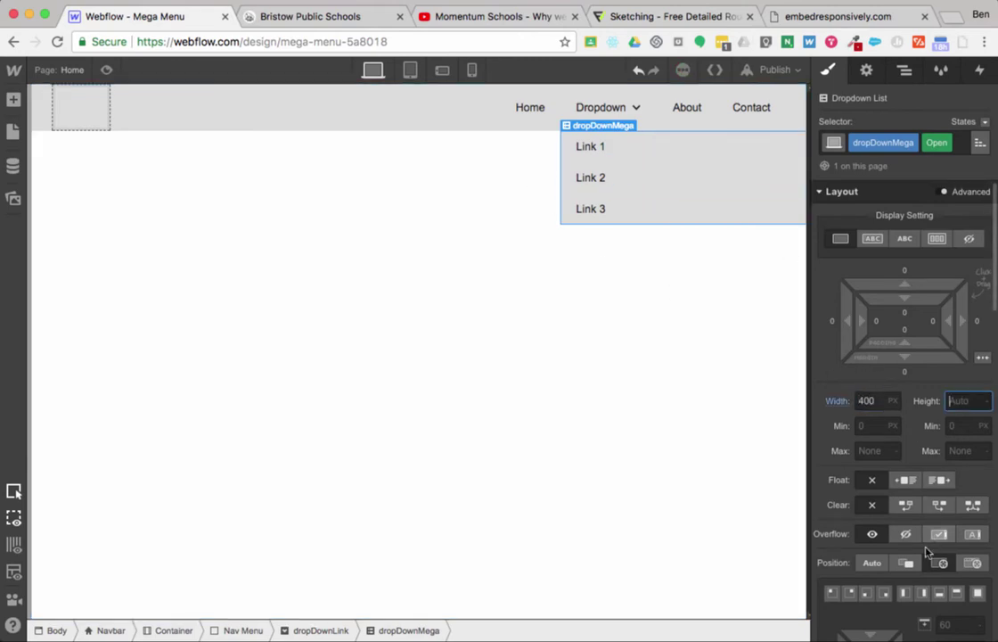
scroll(816, 450, down, 1)
scroll(842, 339, down, 5)
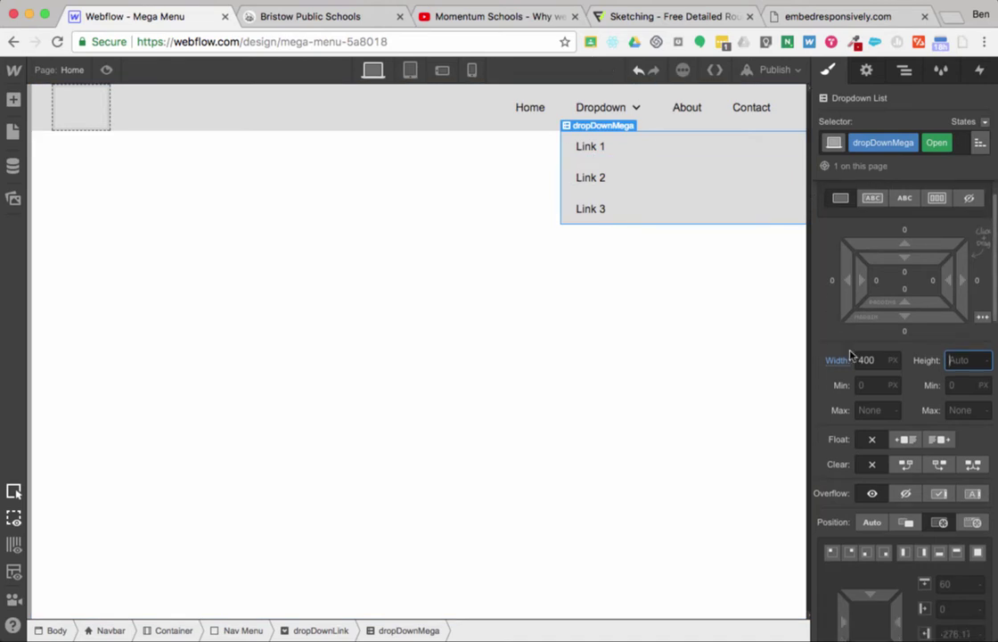
drag(898, 536, 961, 528)
key(shift+Tab)
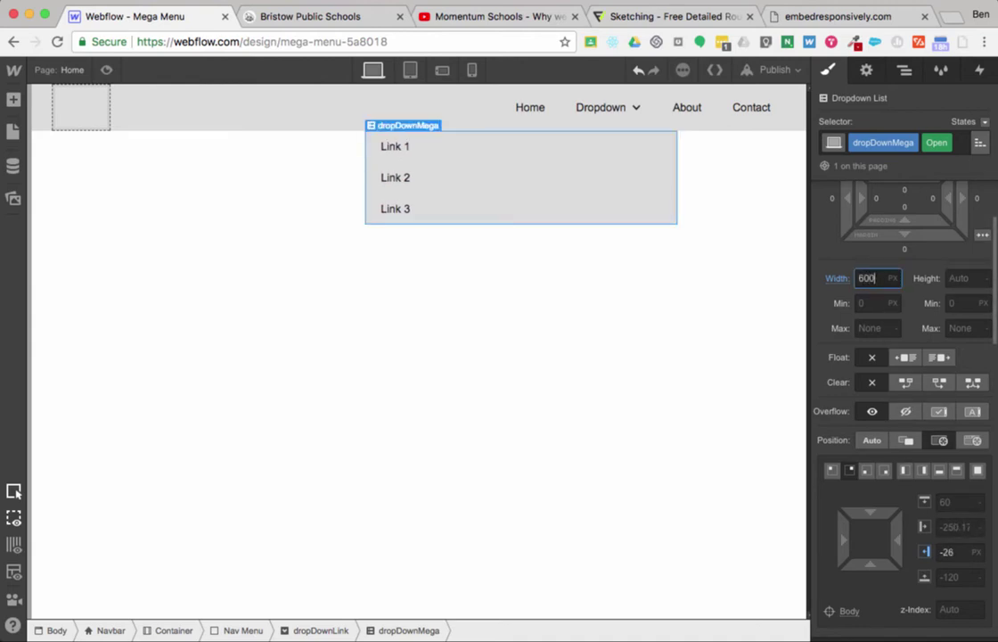
text(600)
key(Tab)
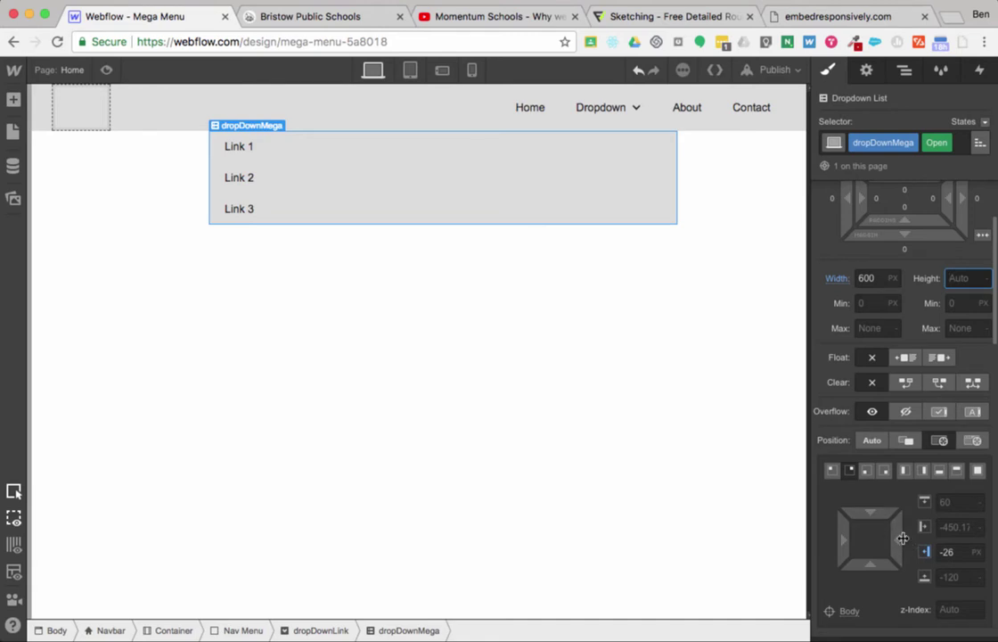
drag(932, 536, 994, 541)
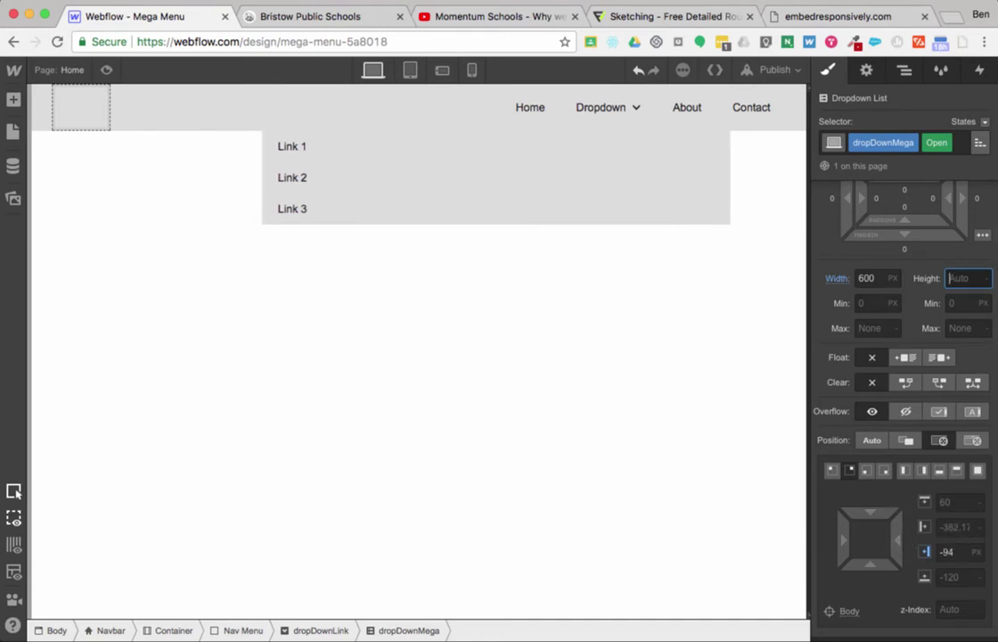
click(560, 162)
key(Delete)
key(Delete)
key(Delete)
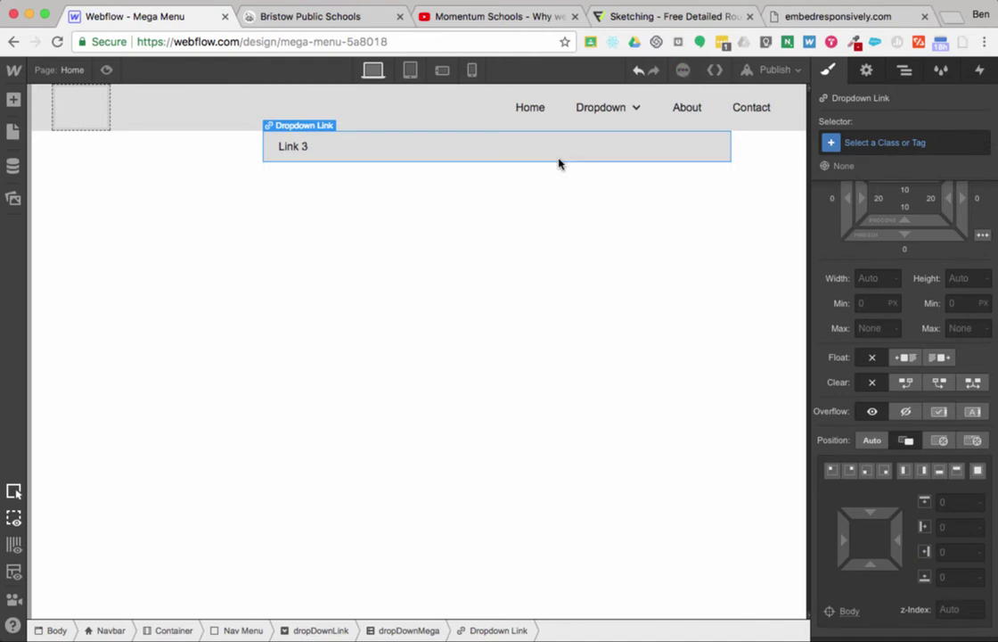
Add a Div Block inside dropDownMega and nest a Link Block within that div
click(904, 71)
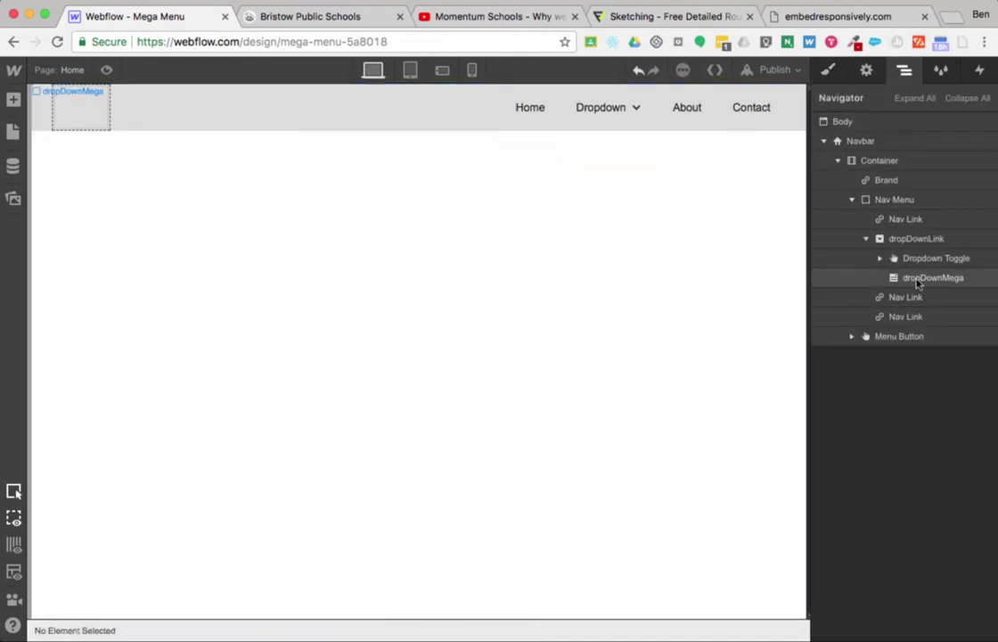
click(911, 280)
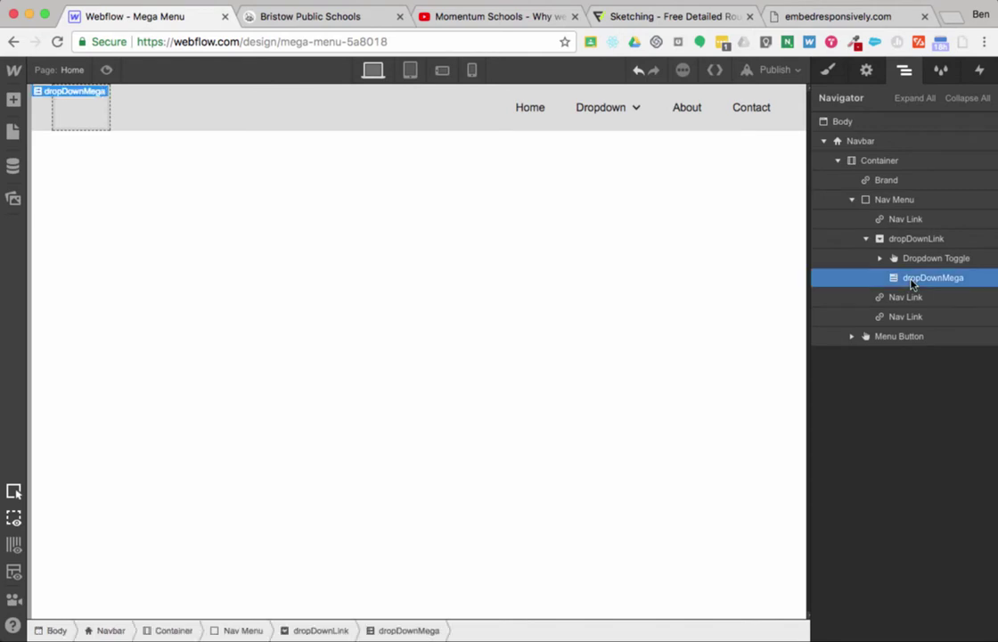
click(14, 100)
click(64, 294)
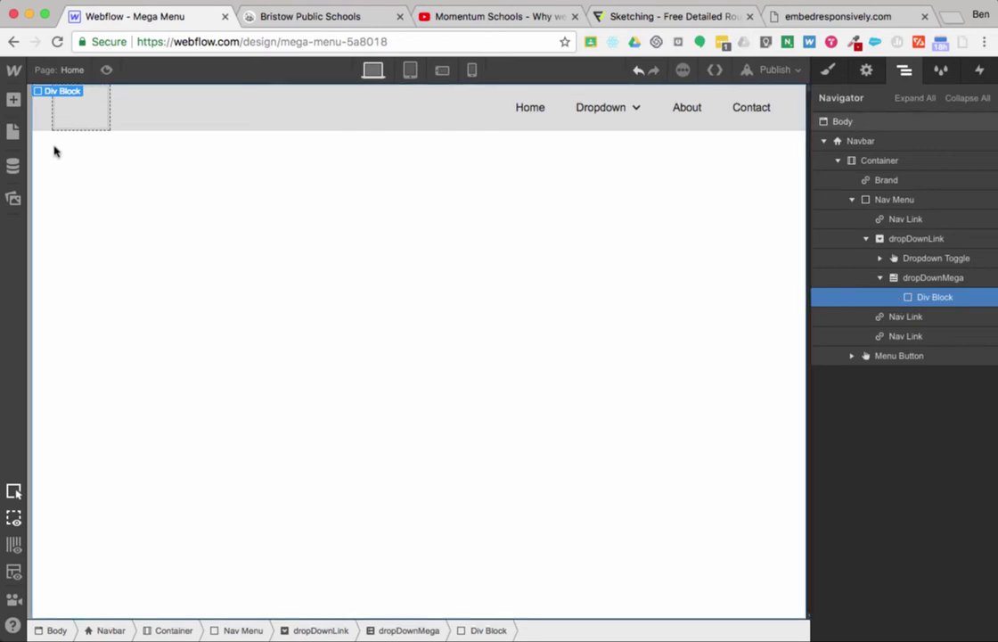
click(14, 100)
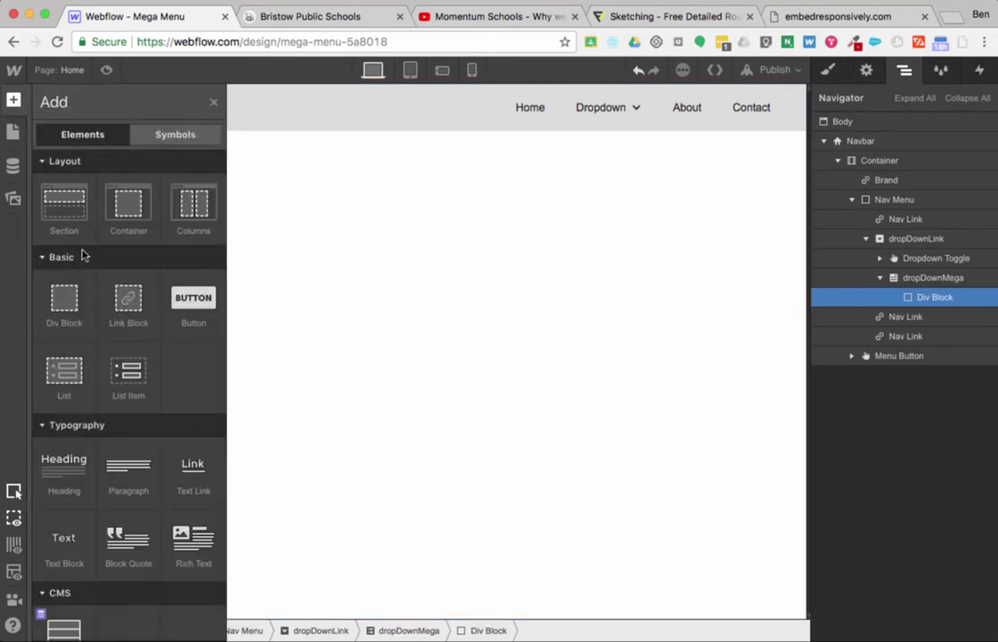
click(129, 303)
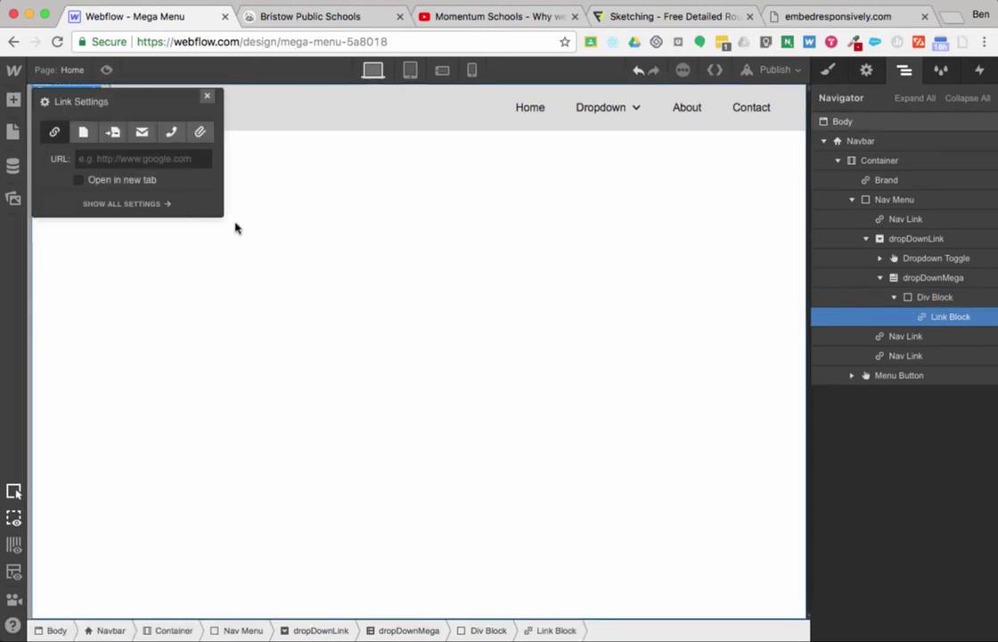
click(207, 95)
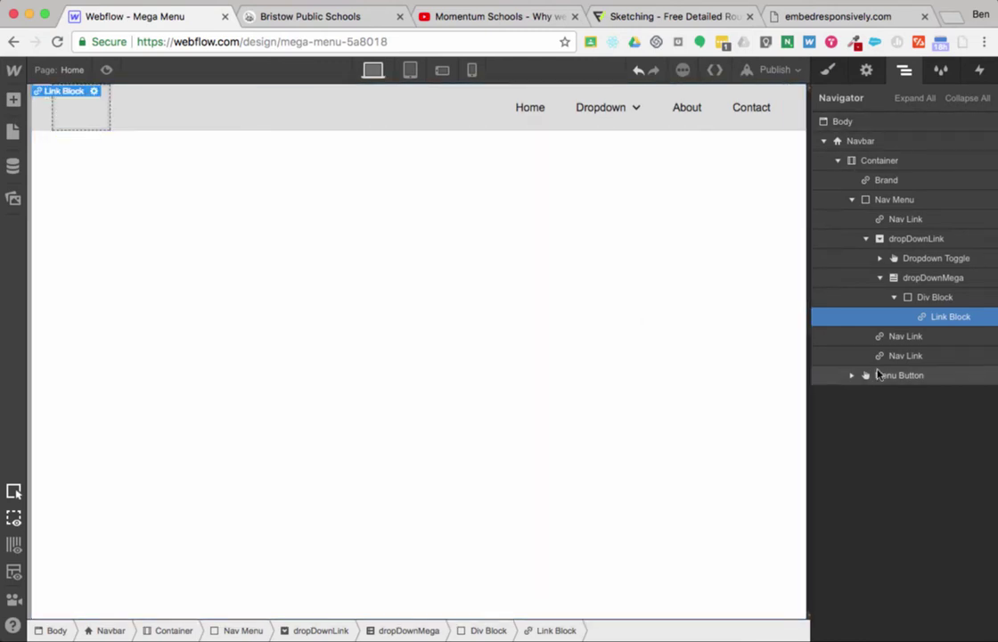
click(12, 102)
Add an Image inside the Link Block using sketching.png from the Mega Menu Icons folder
scroll(91, 432, down, 10)
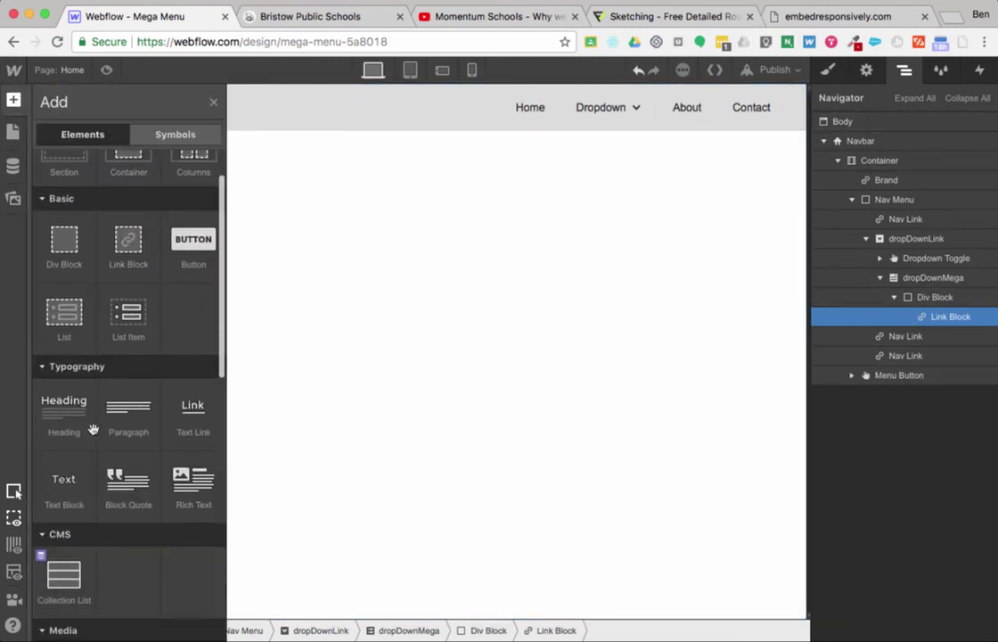
scroll(91, 432, up, 5)
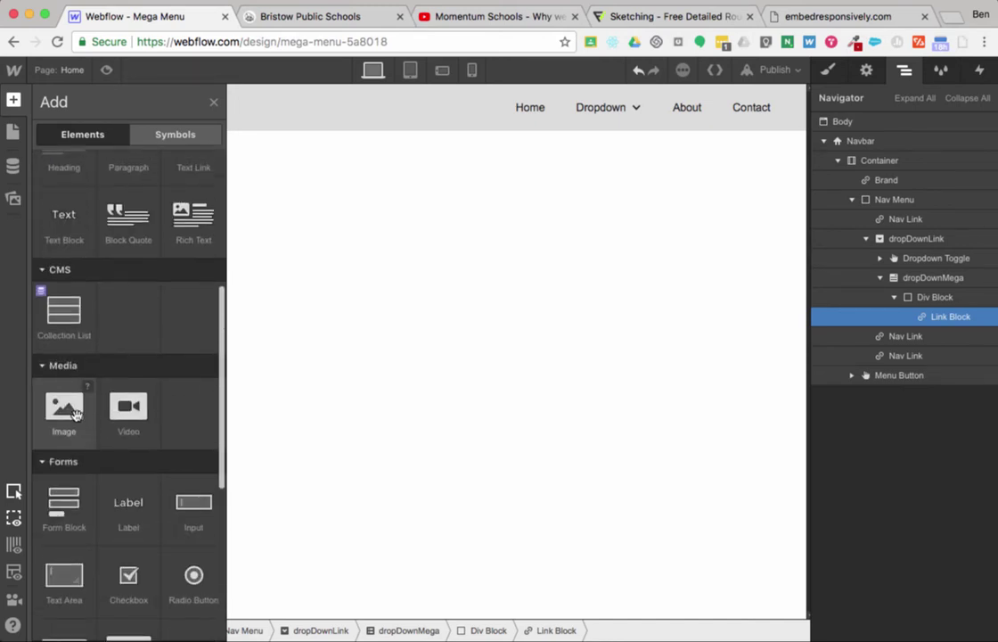
click(65, 402)
click(179, 131)
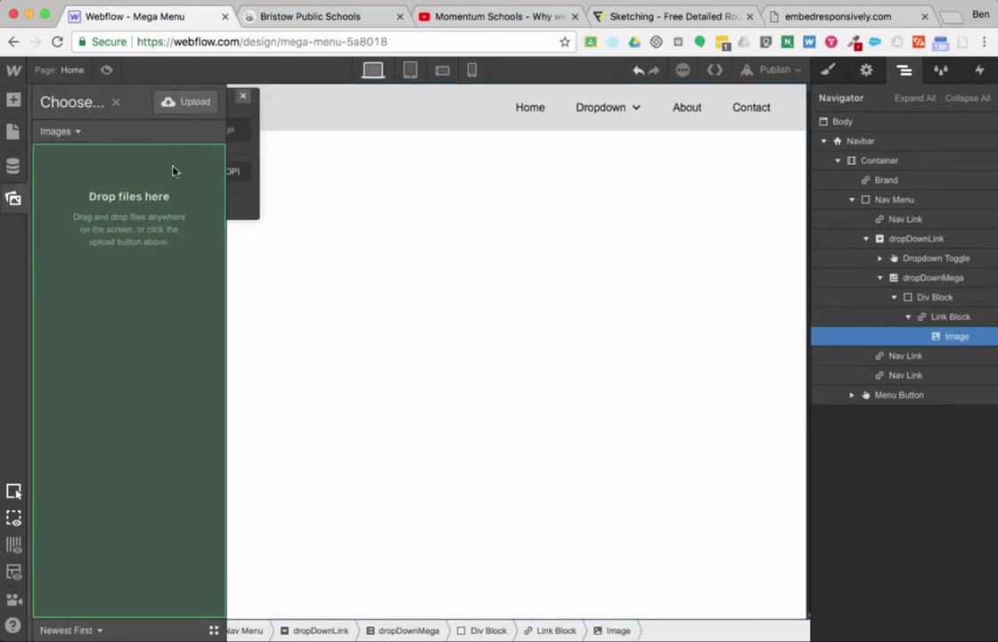
click(181, 104)
click(388, 147)
double_click(387, 146)
double_click(380, 133)
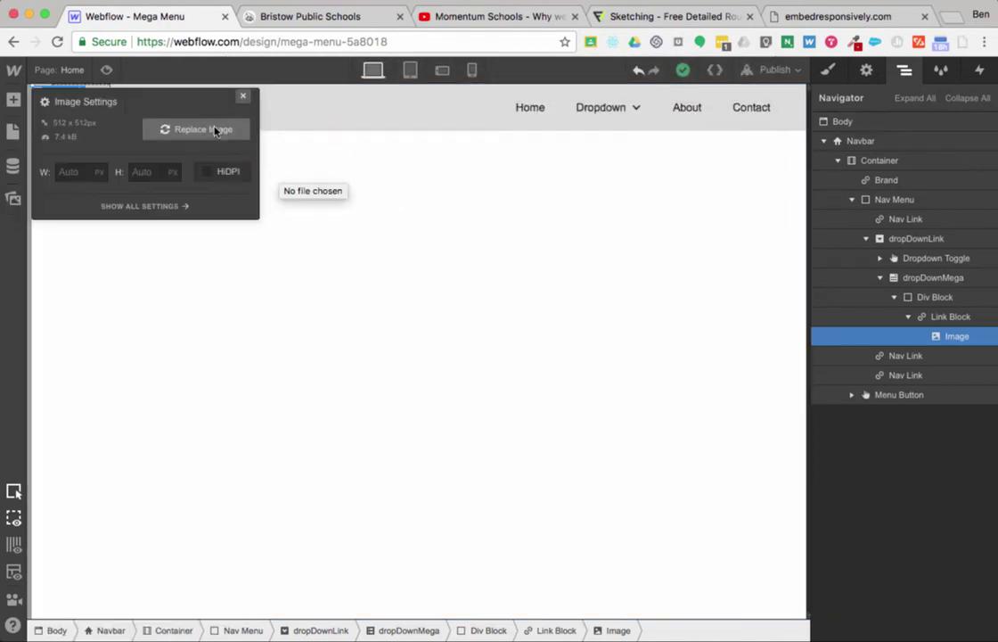
click(242, 95)
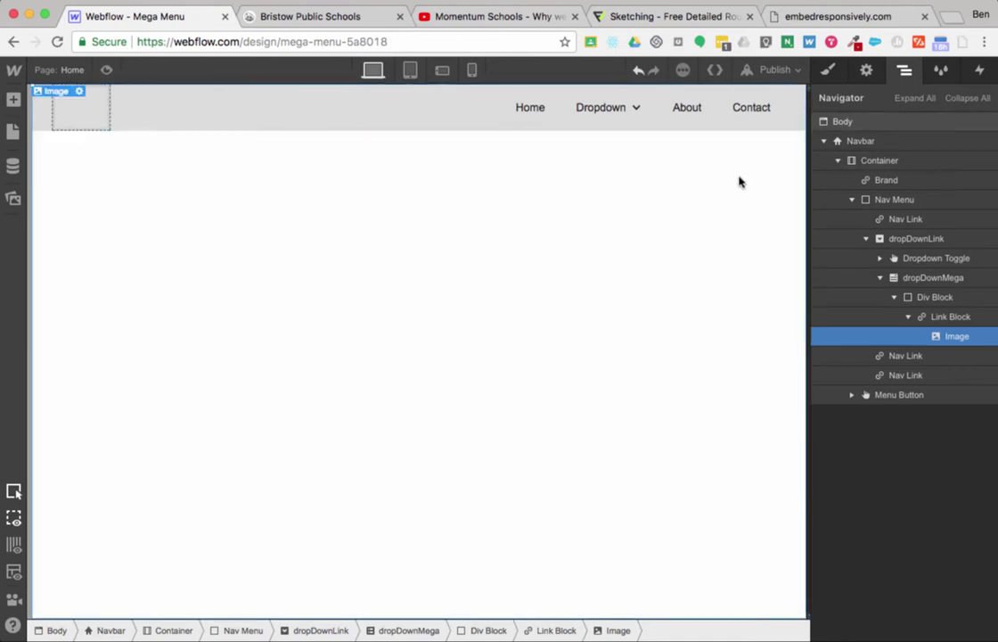
Open the dropdown on the canvas and select the sketch image inside it
click(652, 130)
click(828, 69)
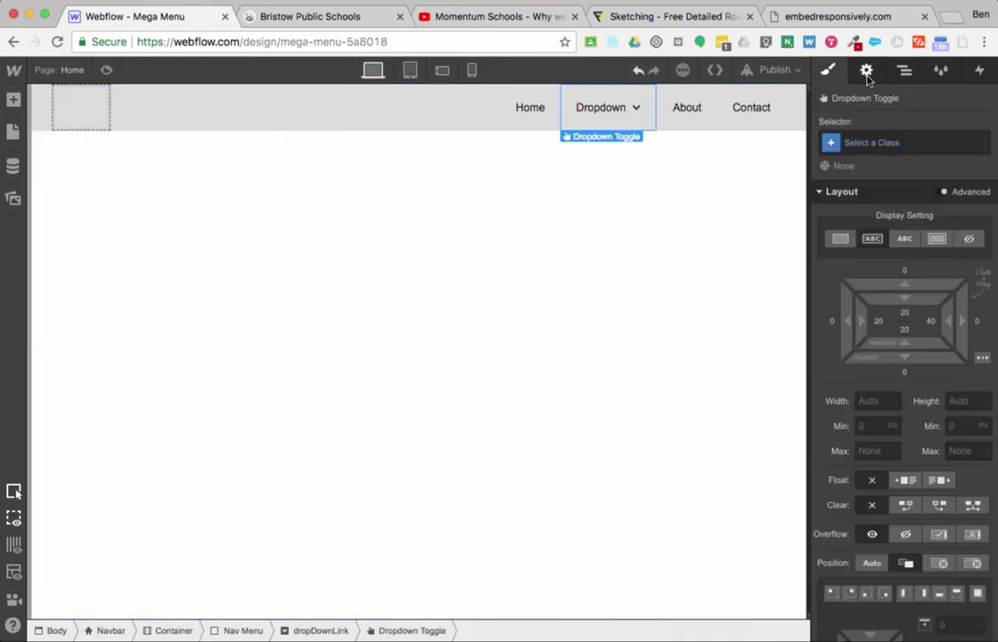
click(867, 70)
click(839, 259)
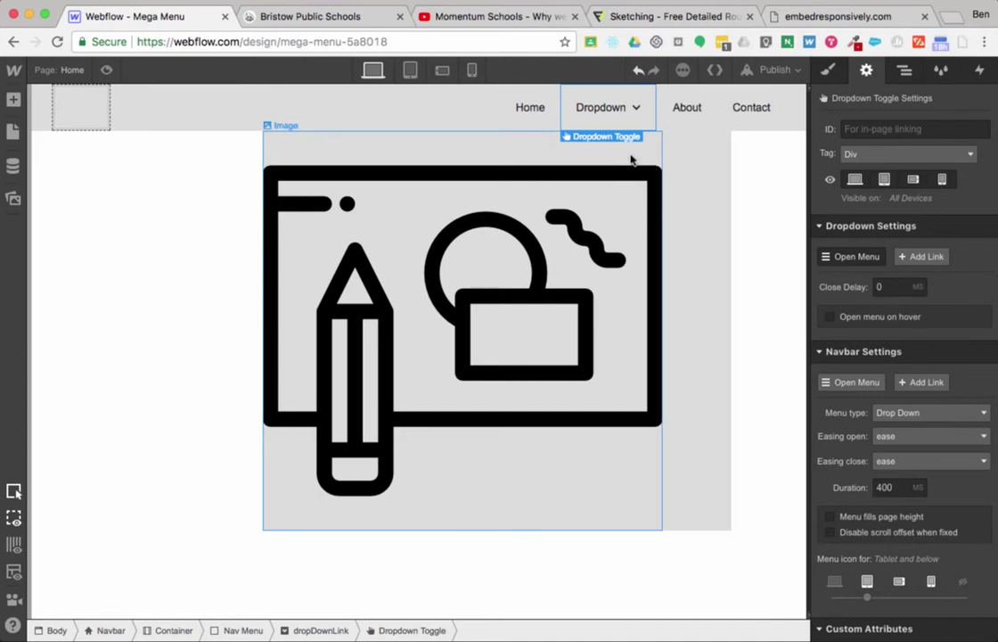
click(607, 236)
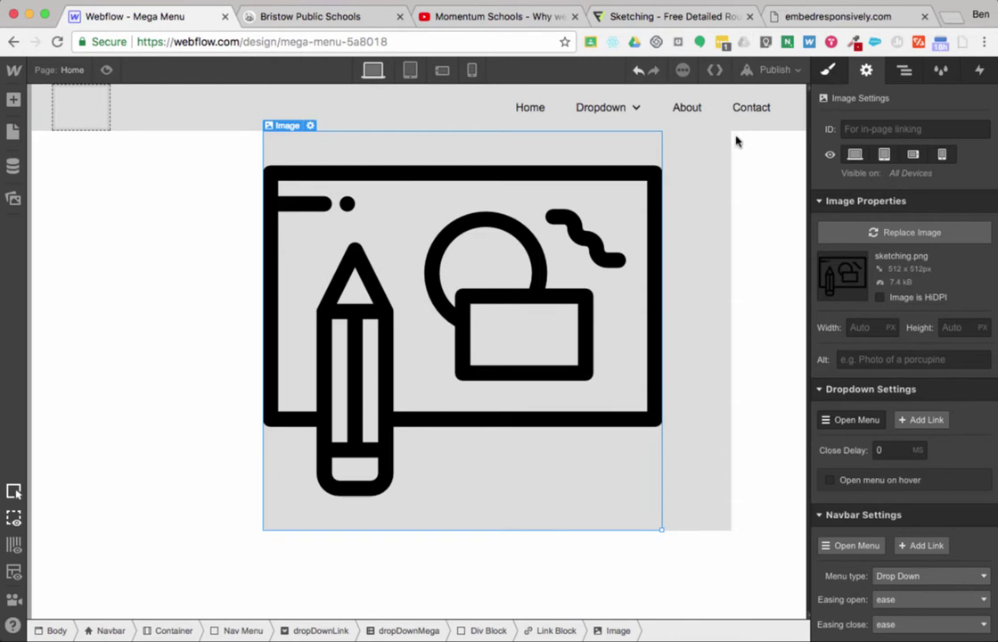
Give the image a new megaIcon class with an 80 px width
key(s)
click(885, 152)
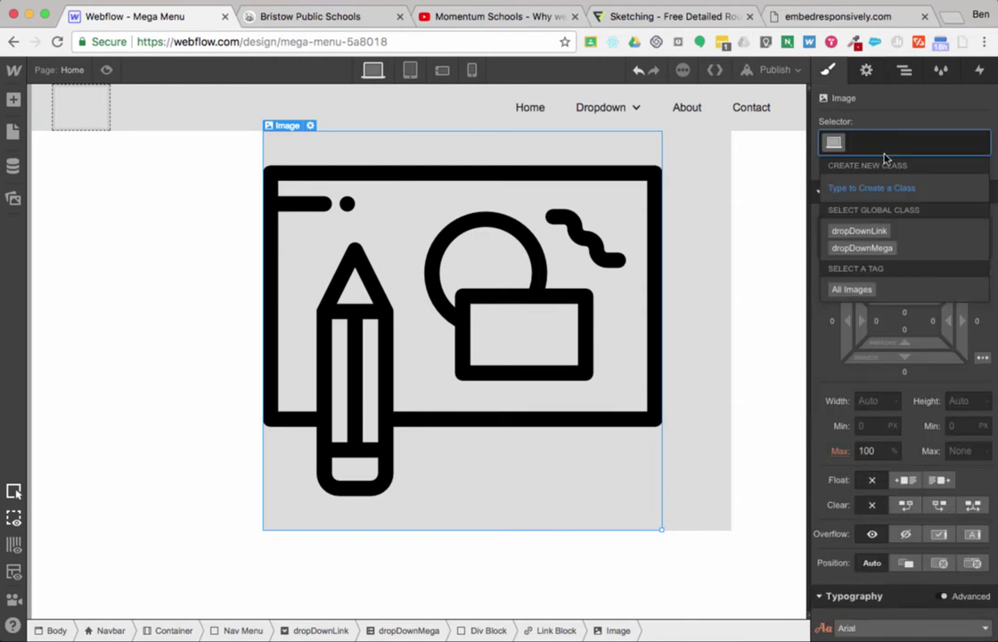
text(megaIcon)
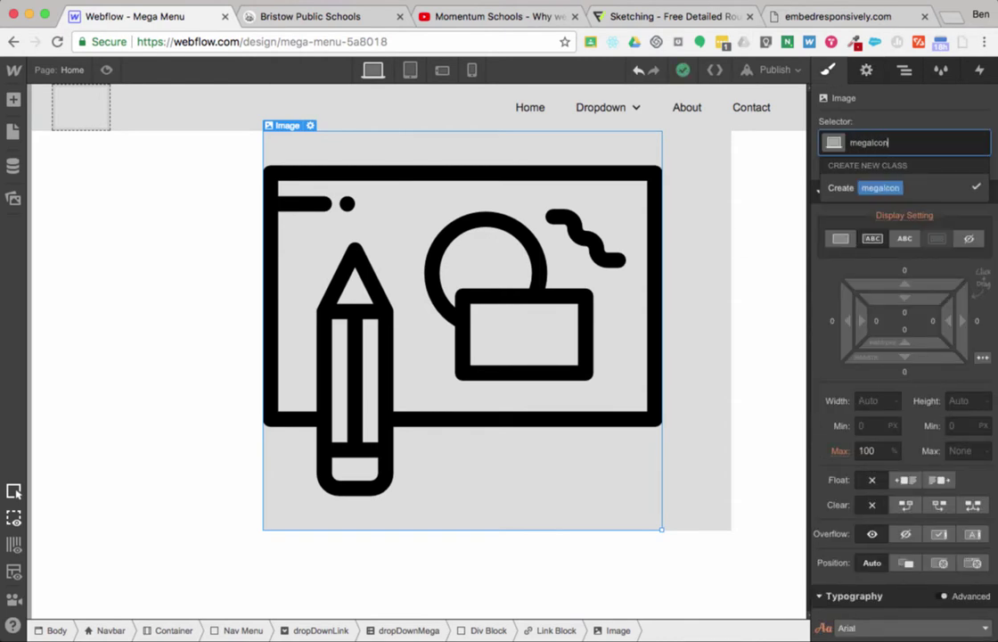
key(Return)
click(865, 401)
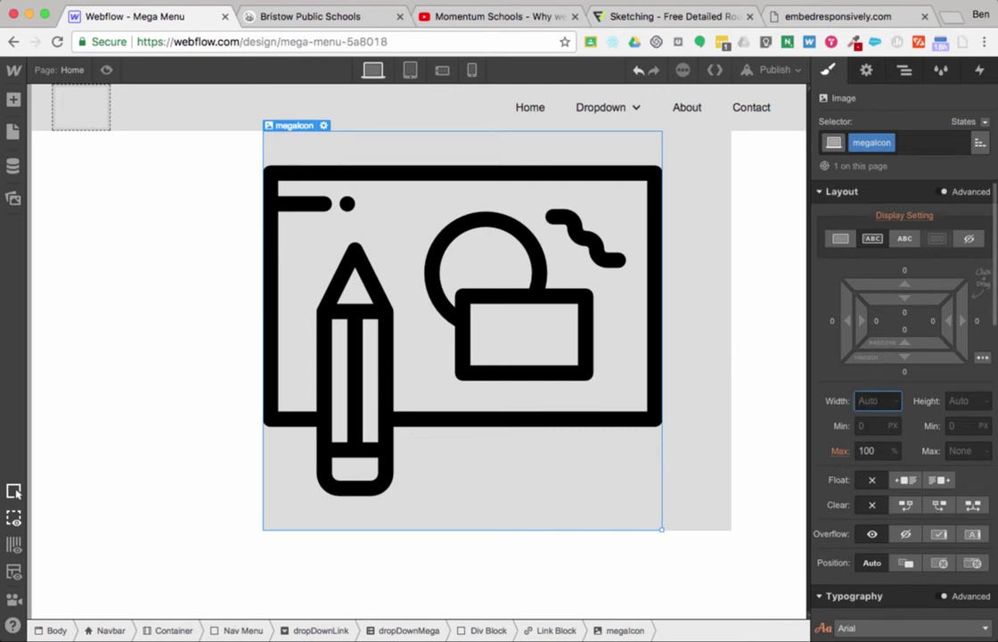
key(Return)
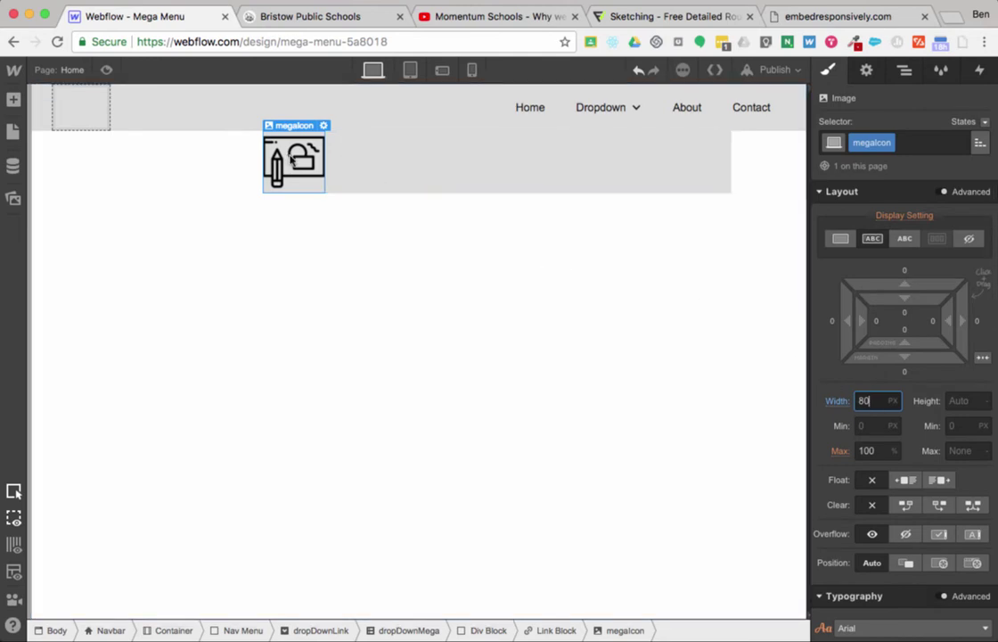
click(387, 165)
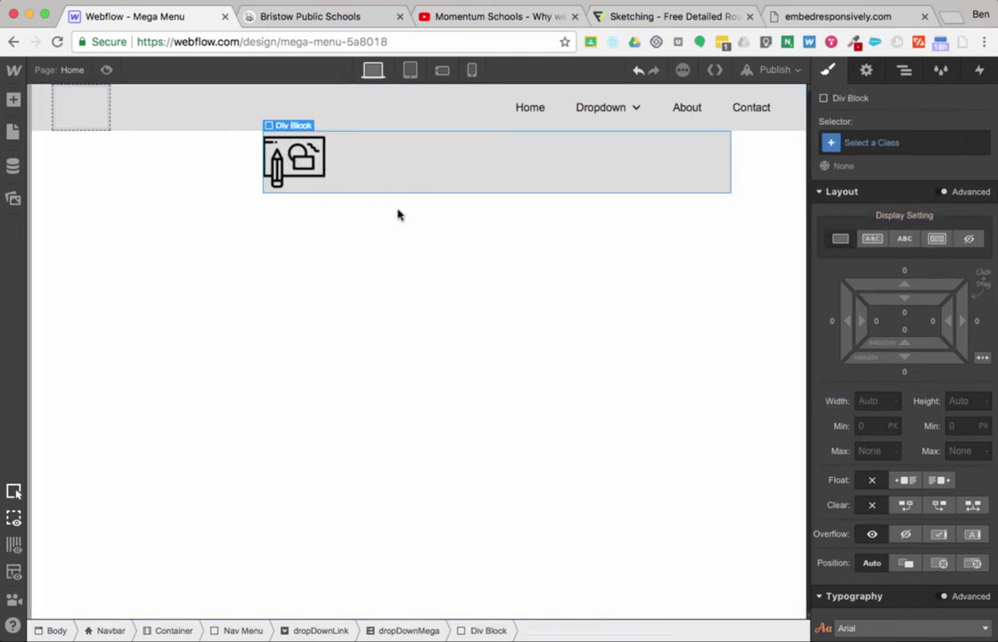
With the icon's parent Div Block selected, insert a two-column Row
click(304, 165)
key(Up)
key(Up)
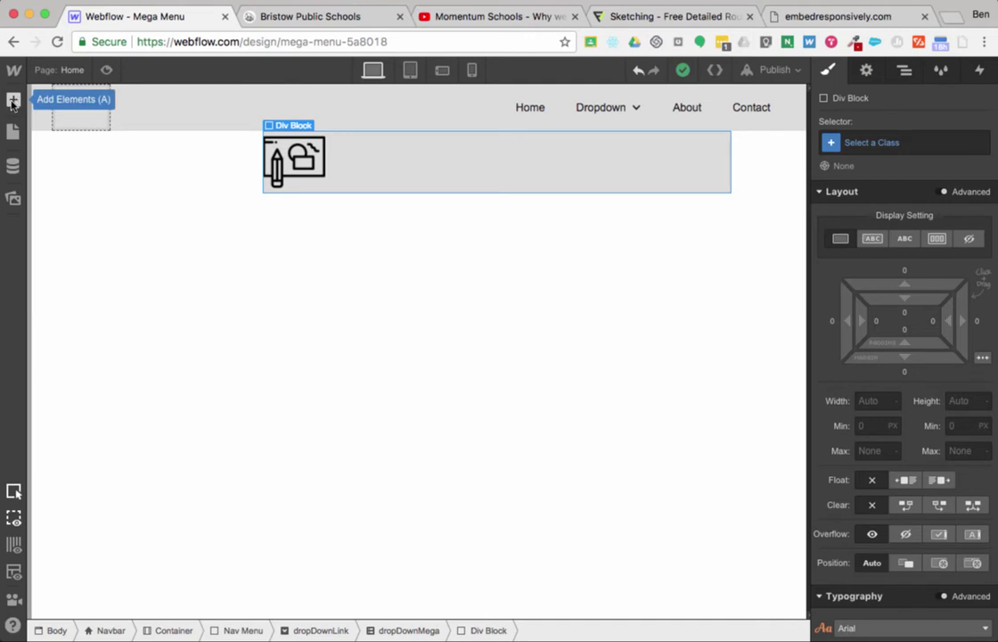
click(13, 103)
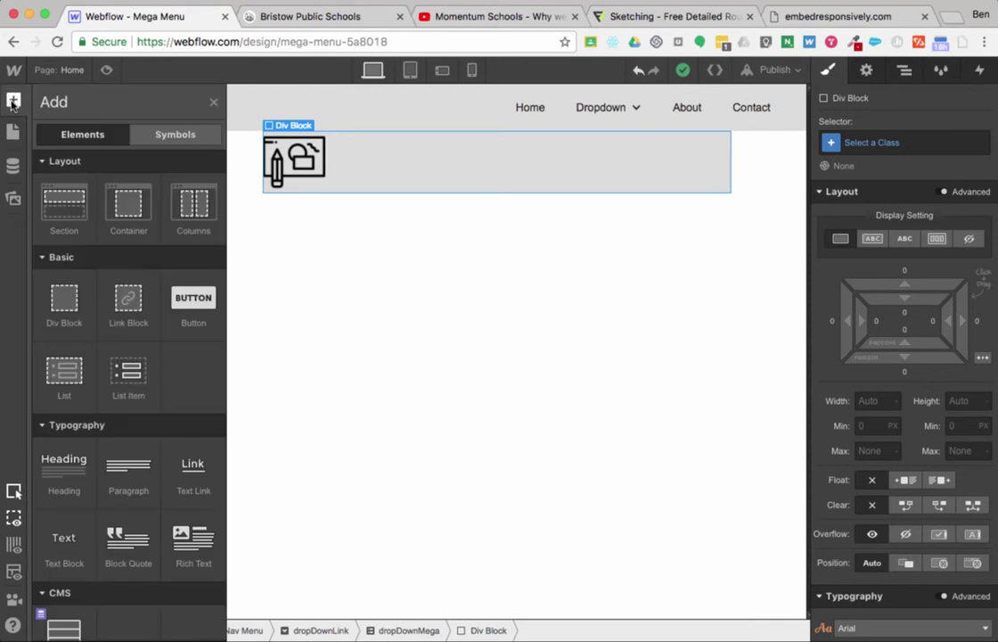
click(212, 223)
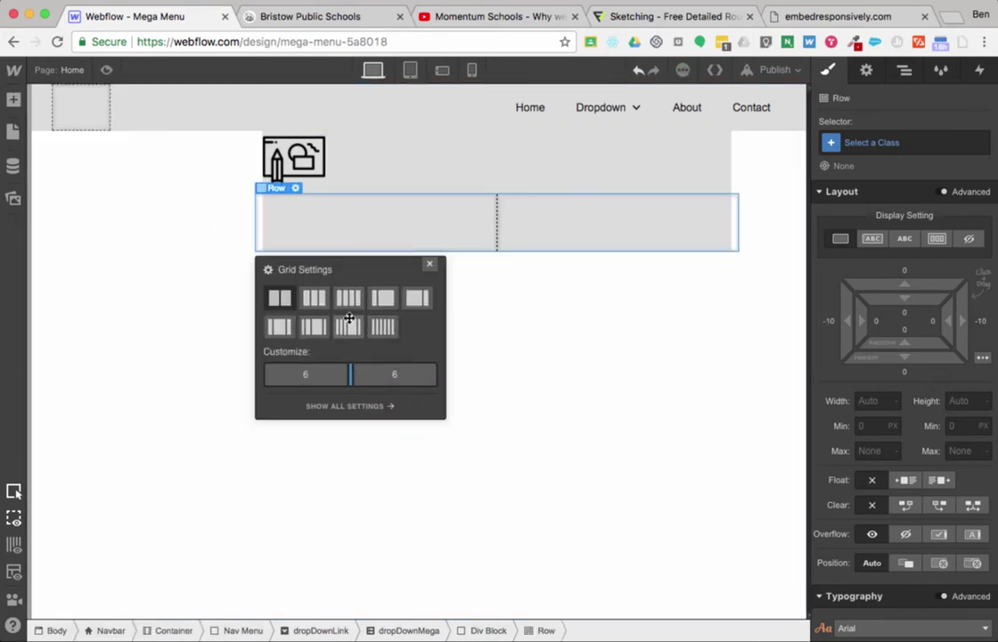
click(323, 160)
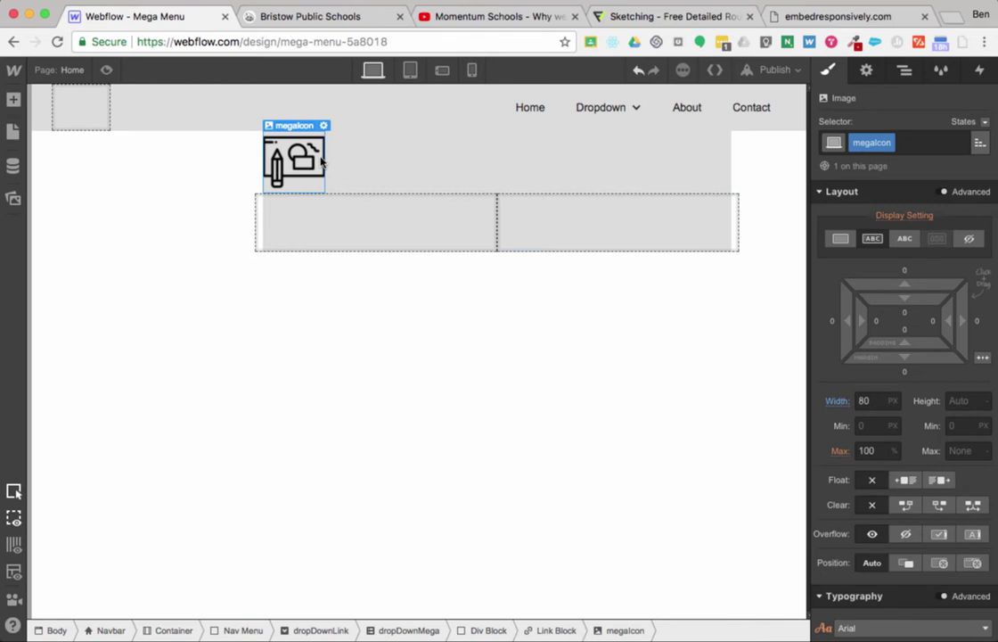
Check the new Row's structure in the Navigator and Style panels, then select Column 1
click(323, 160)
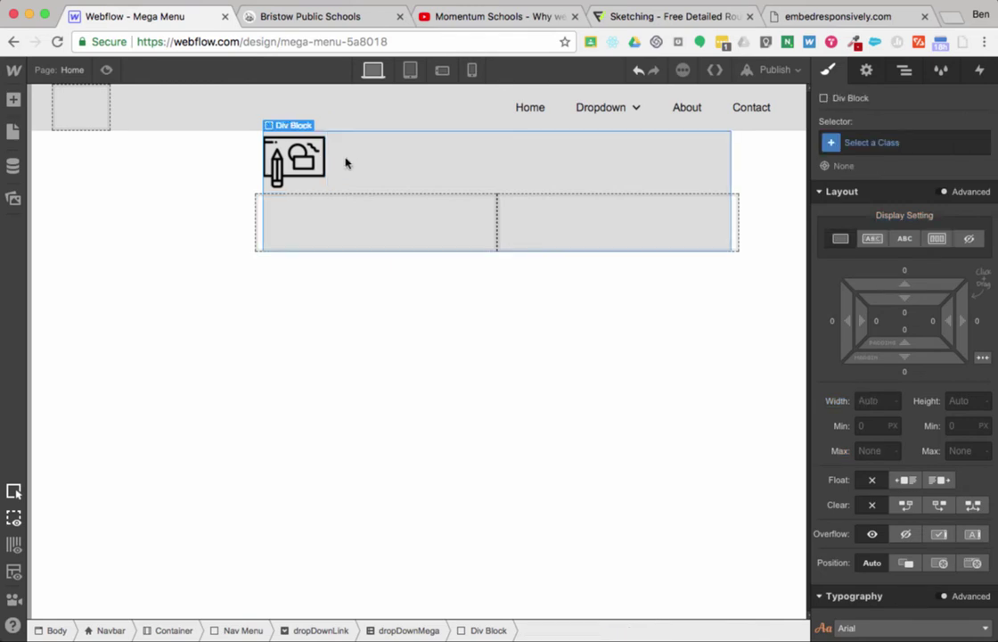
key(z)
key(s)
key(z)
key(s)
key(z)
key(s)
click(314, 151)
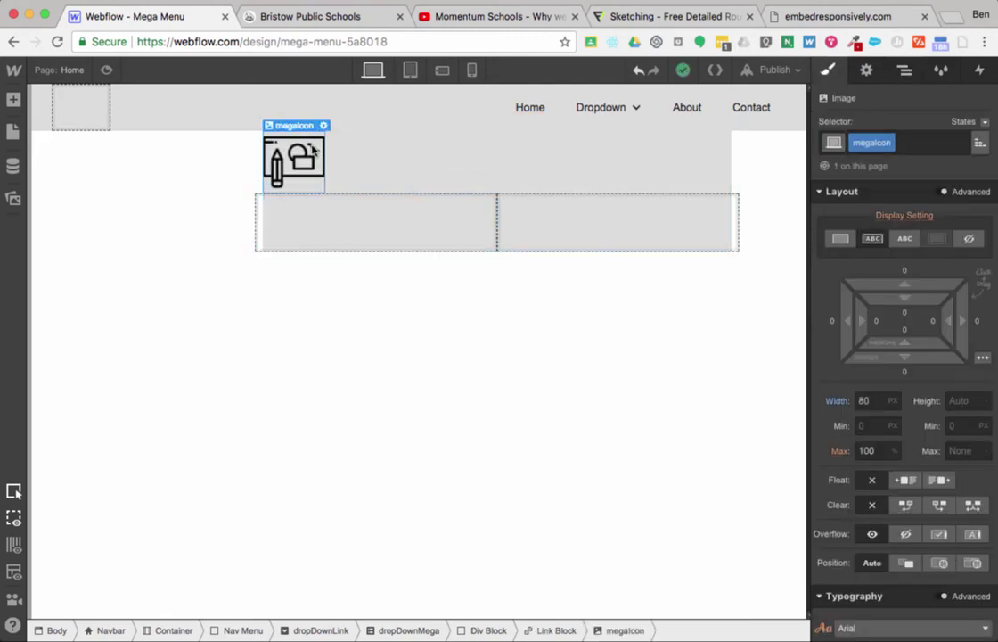
click(459, 241)
click(902, 71)
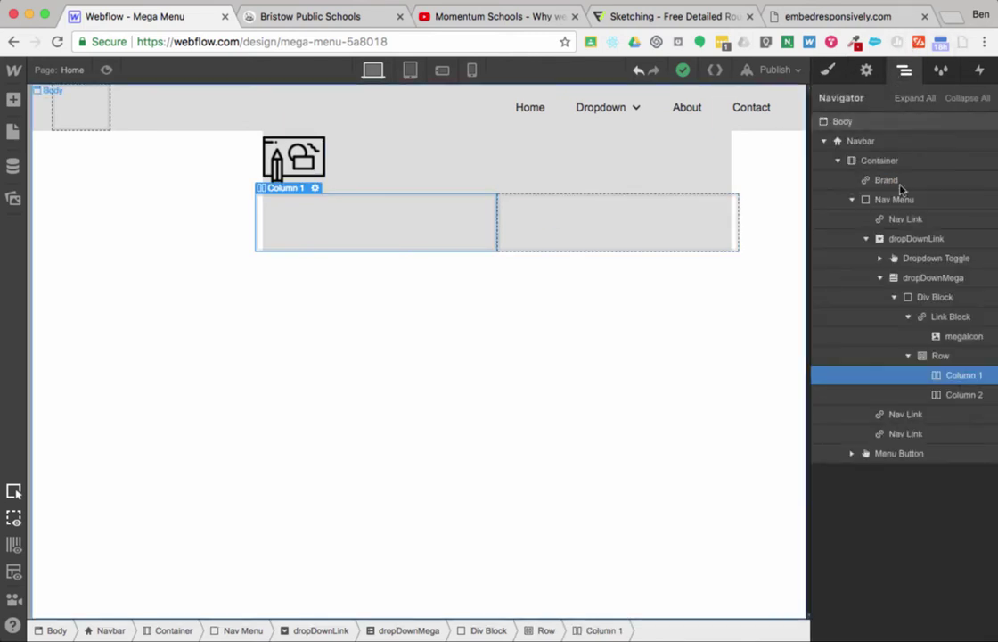
In the Navigator, place Row first in dropDownMega and move the icon's Div Block into Column 1
click(909, 355)
drag(911, 357, 902, 290)
click(894, 316)
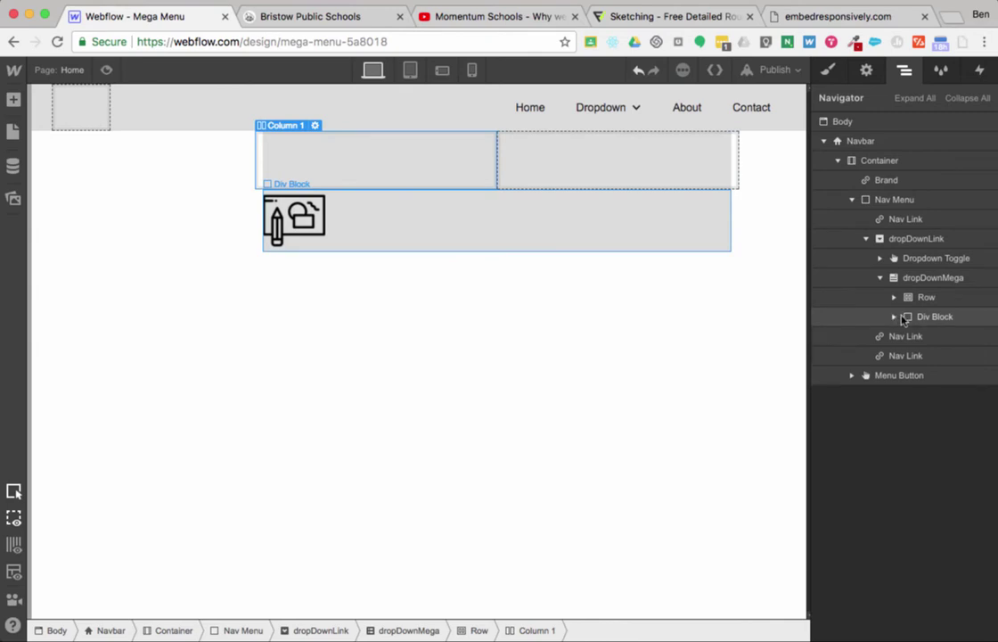
click(894, 297)
drag(917, 353, 935, 336)
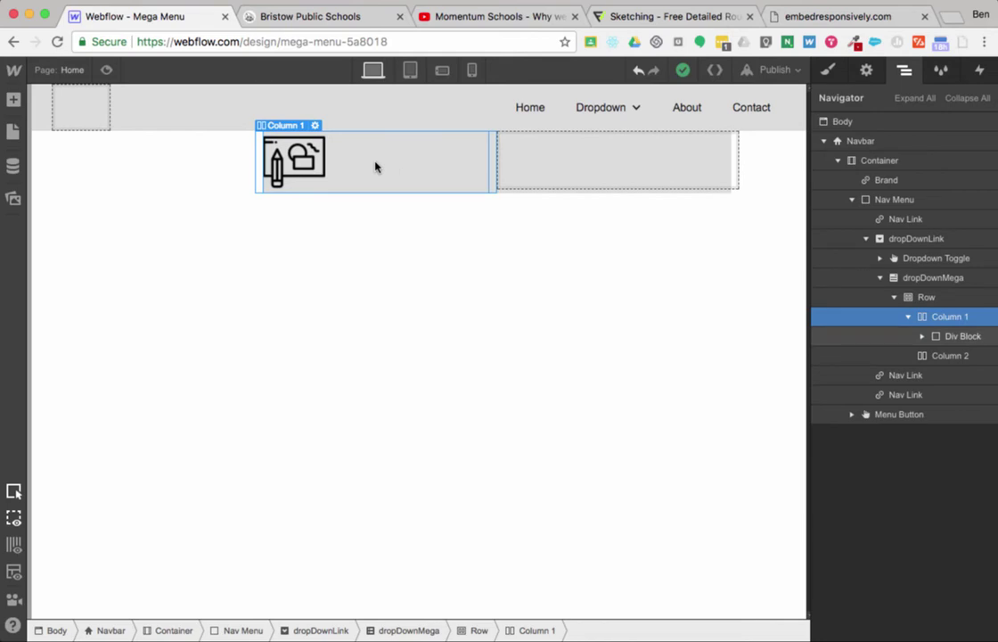
Select the dropDownMega panel, moving up from the Div Block through Column 1 and Row
click(475, 161)
click(475, 162)
click(475, 161)
click(475, 161)
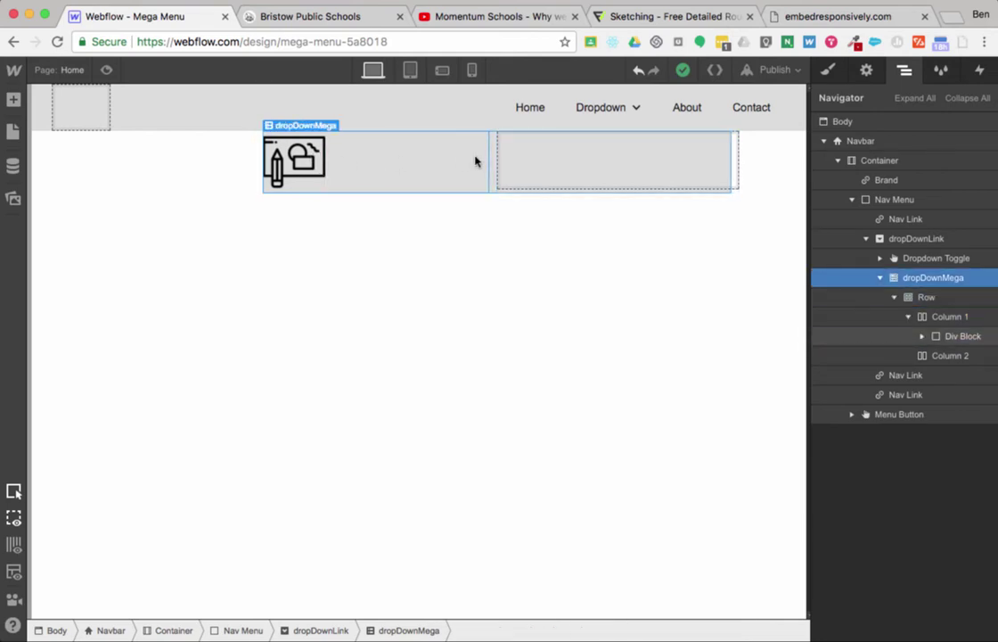
Give dropDownMega 21 px padding on all four sides in the Style panel
click(828, 70)
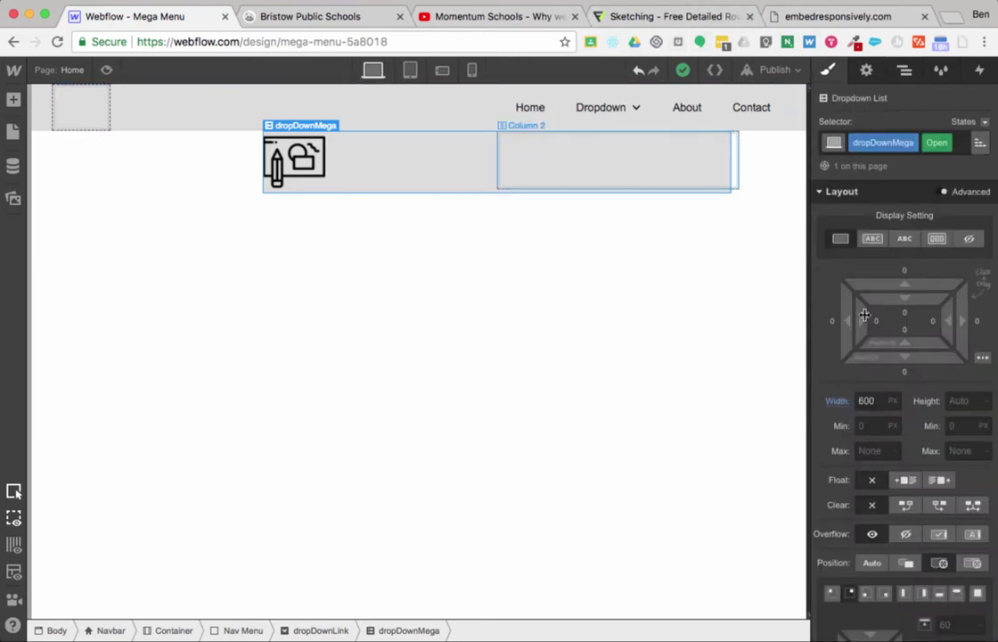
drag(892, 338, 892, 295)
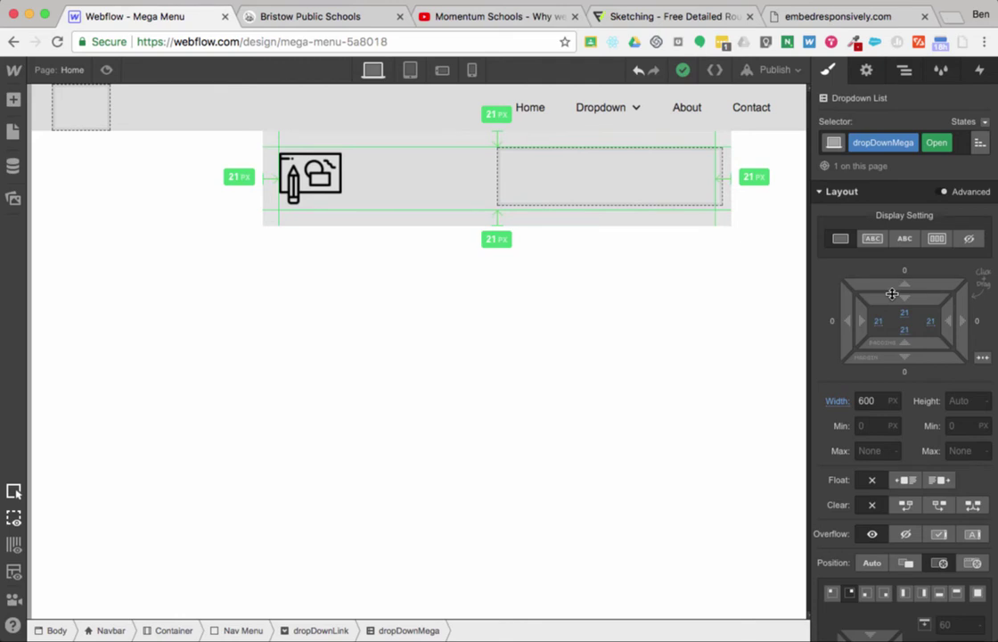